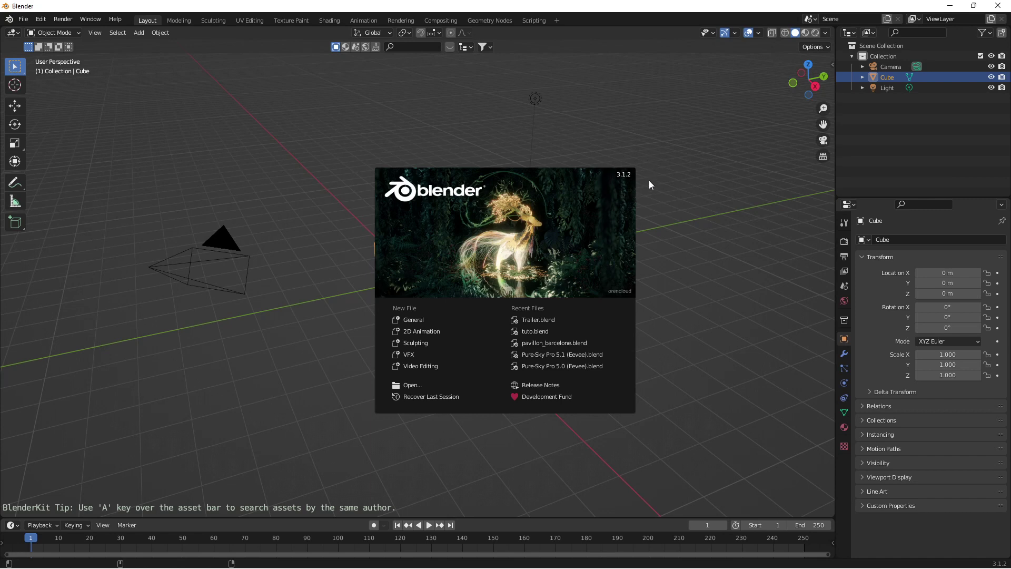
Install the add-on PureSky_0_COMPLETE_5.1.13.zip from the desktop through the add-on preferences
{"action": "left_click", "coordinate": [126, 114]}
{"action": "left_click", "coordinate": [40, 19]}
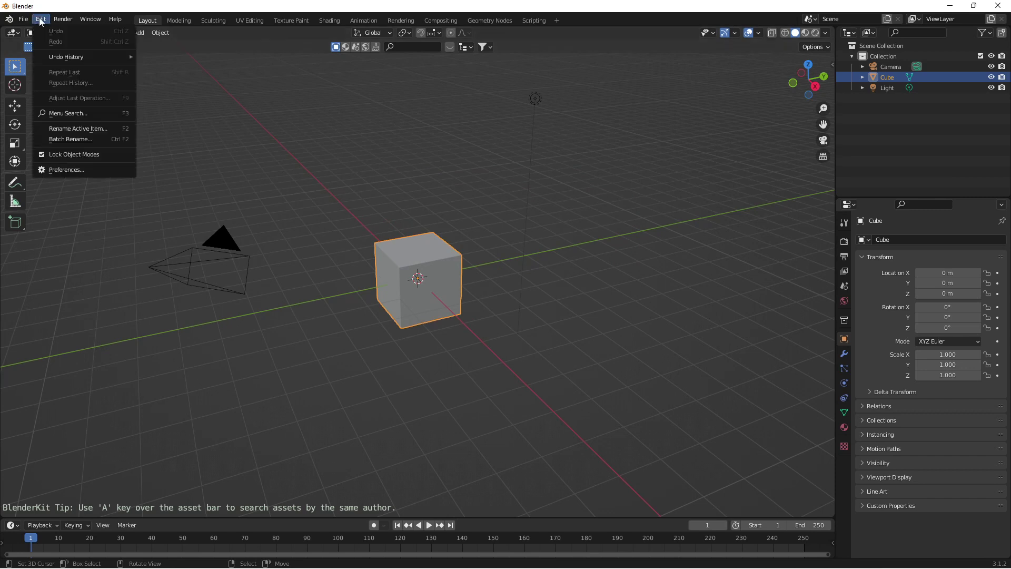
{"action": "left_click", "coordinate": [79, 170]}
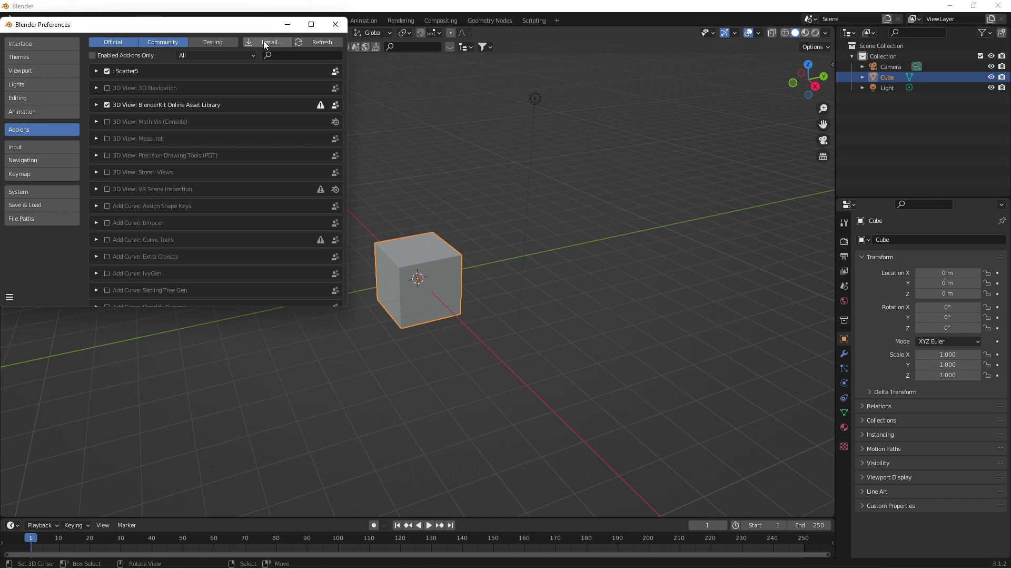
{"action": "left_click", "coordinate": [270, 41]}
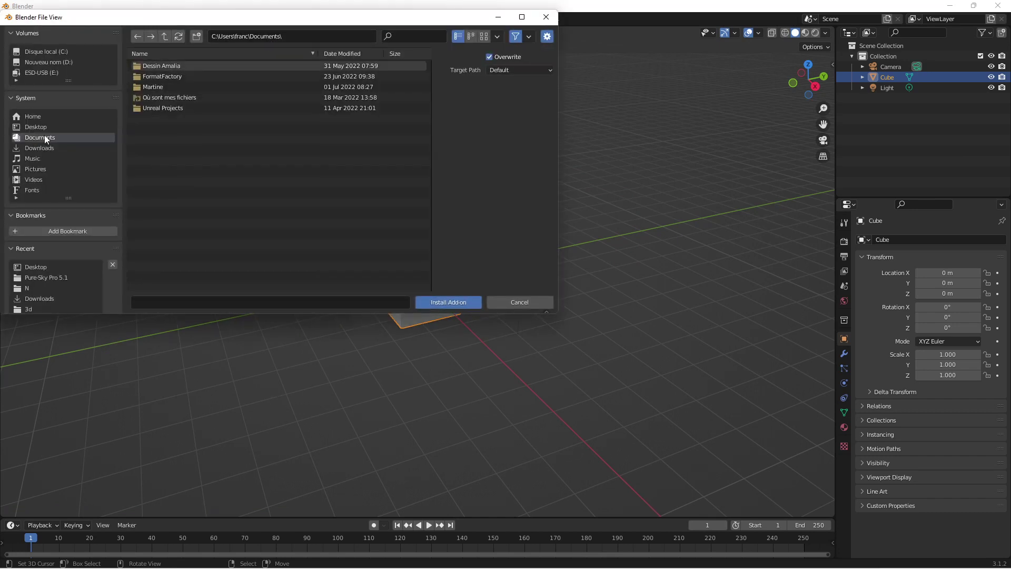
{"action": "key", "text": "Escape"}
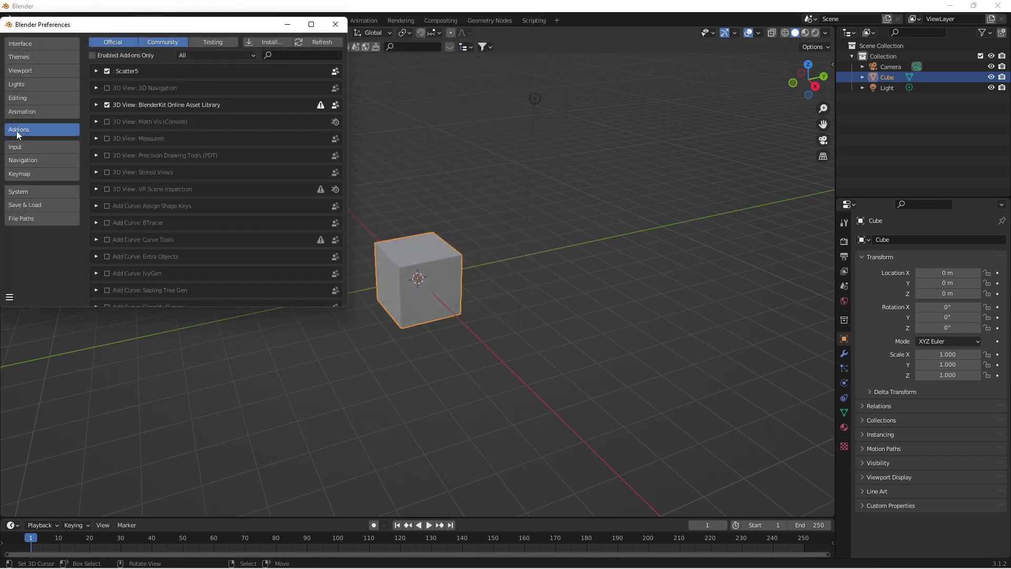
{"action": "left_click", "coordinate": [272, 41]}
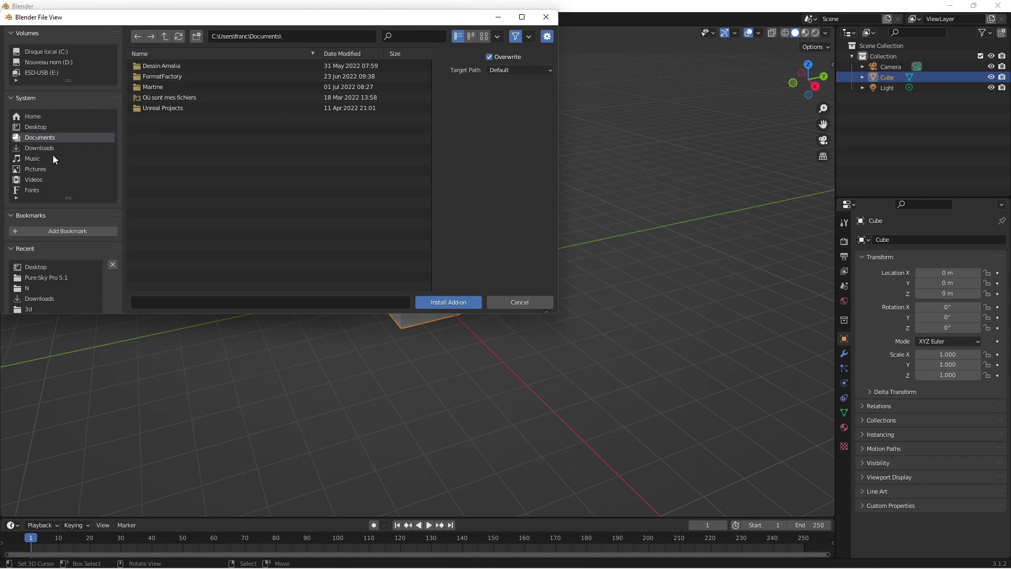
{"action": "left_click", "coordinate": [37, 127]}
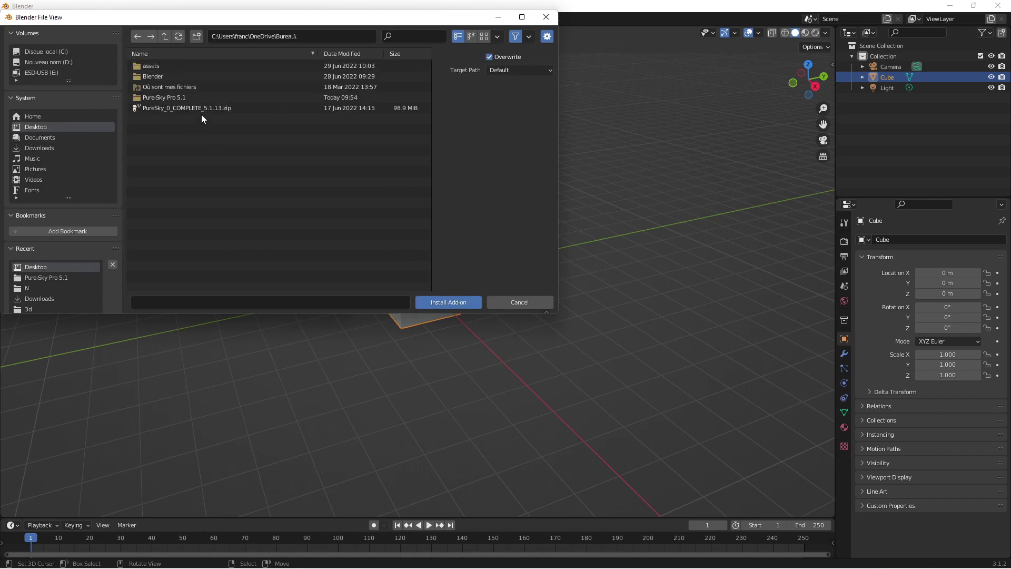
{"action": "left_click", "coordinate": [225, 108]}
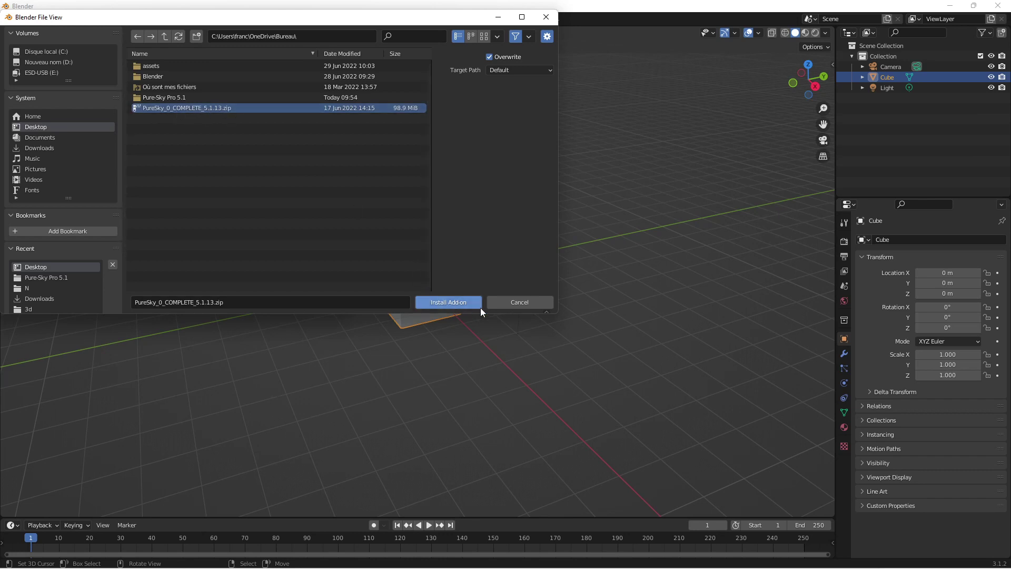
{"action": "left_click", "coordinate": [463, 302]}
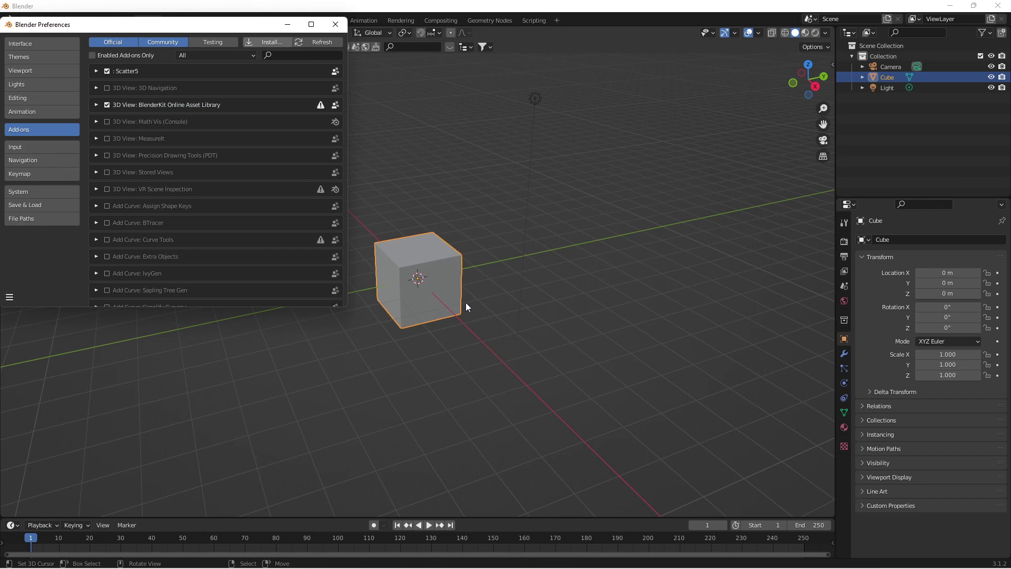
Enable the PureSky add-on, close the preferences and quit the program to restart it
{"action": "left_click", "coordinate": [107, 71]}
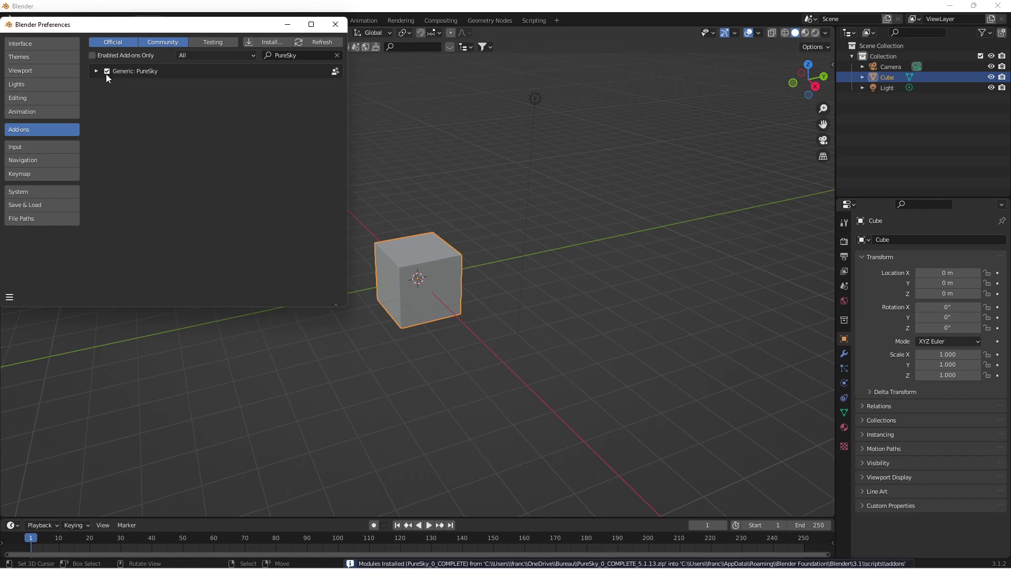
{"action": "left_click", "coordinate": [336, 24]}
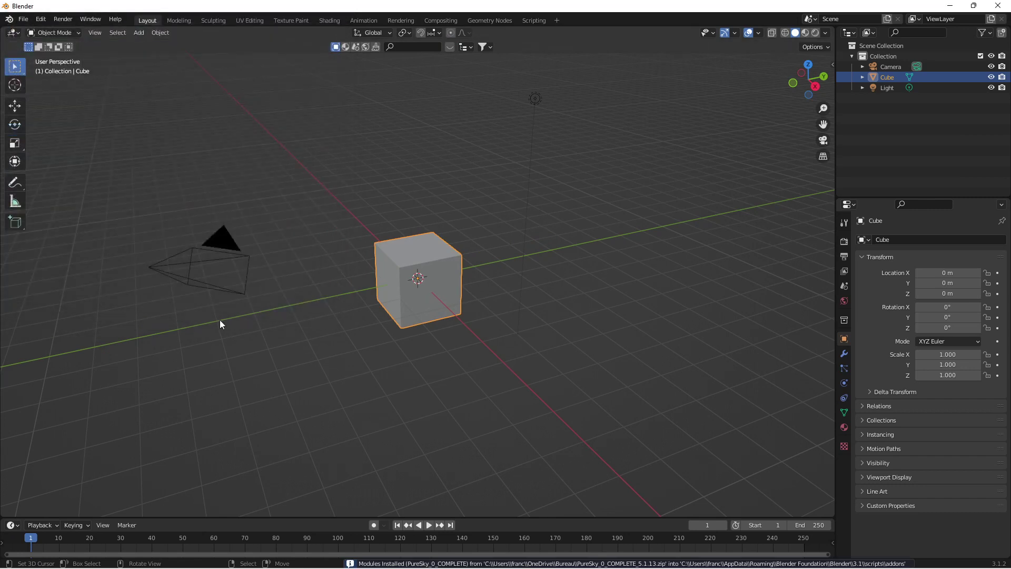
{"action": "left_click", "coordinate": [998, 6]}
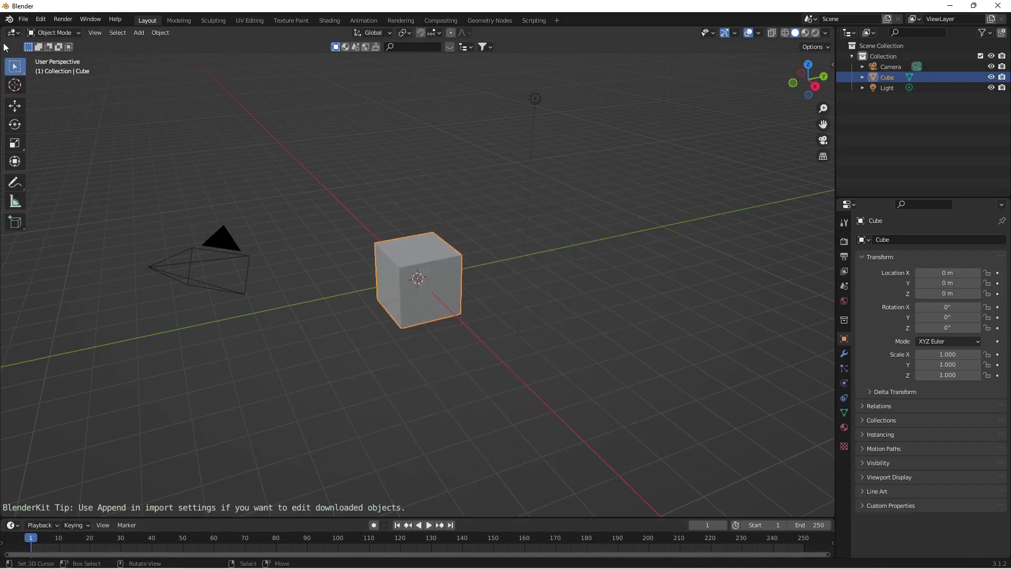
Open the recent file Trailer.blend and switch the program window to full screen
{"action": "left_click", "coordinate": [23, 19]}
{"action": "mouse_move", "coordinate": [63, 51]}
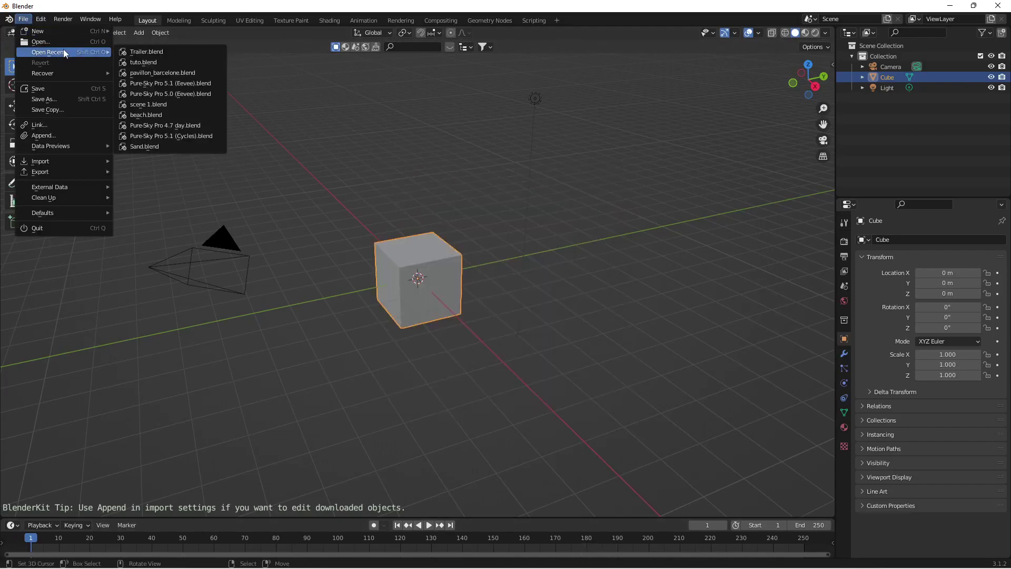
{"action": "left_click", "coordinate": [216, 52]}
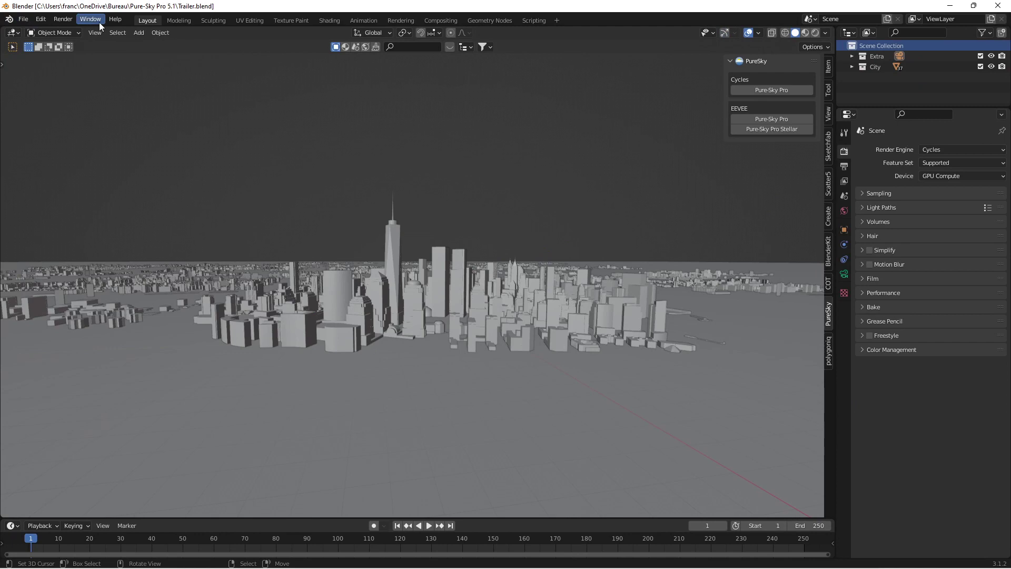
{"action": "left_click", "coordinate": [99, 21]}
{"action": "left_click", "coordinate": [122, 57]}
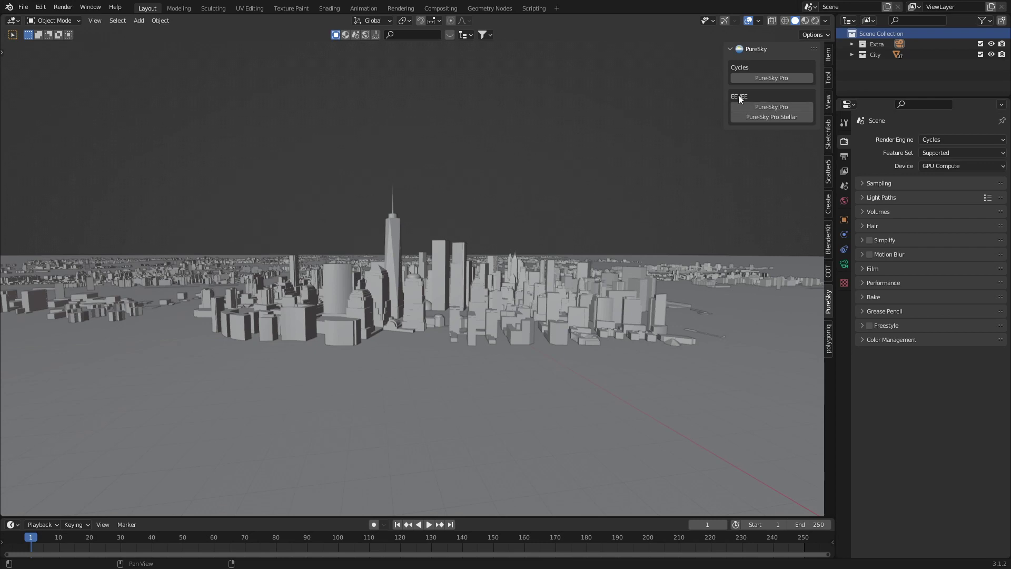
Add the EEVEE version of the Pure-Sky Pro sky to the city scene
{"action": "left_click", "coordinate": [785, 108]}
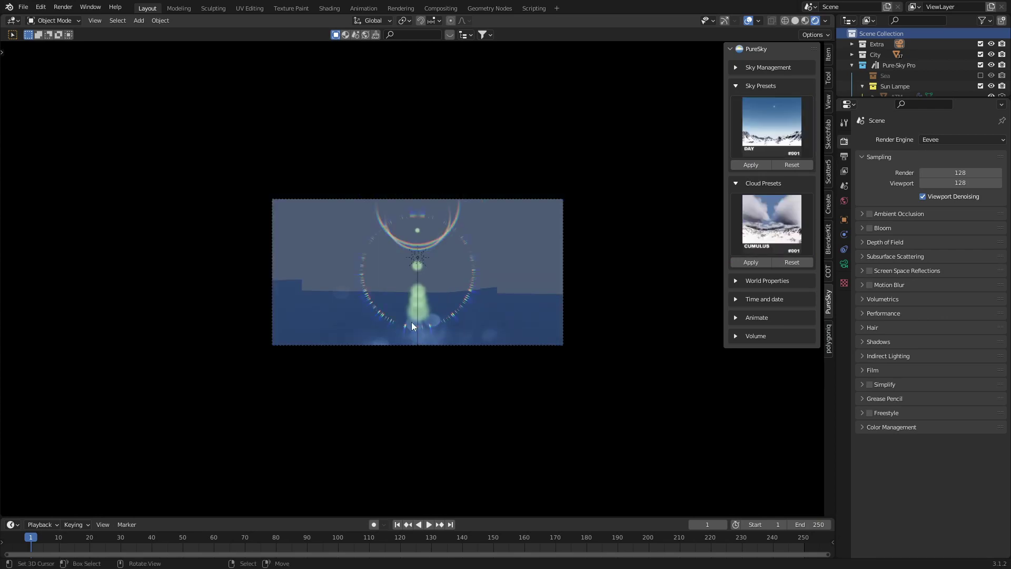
{"action": "middle_click_drag", "start_coordinate": [412, 321], "coordinate": [698, 115]}
{"action": "scroll", "coordinate": [417, 336], "scroll_direction": "down", "scroll_amount": 6}
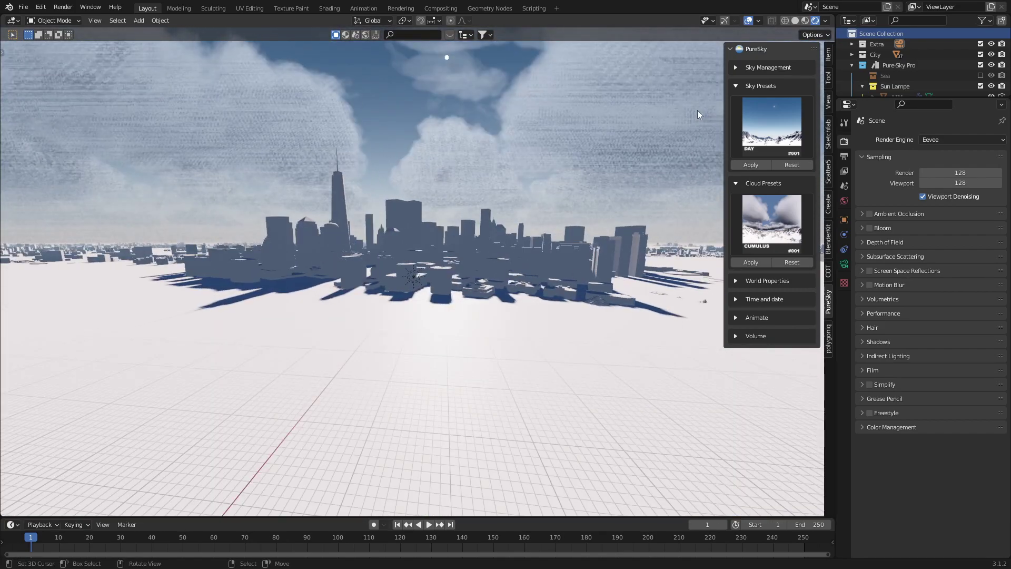
Expand PureSky's Sky Management section and update it so its view, look, exposure and gamma settings are available
{"action": "left_click", "coordinate": [735, 67]}
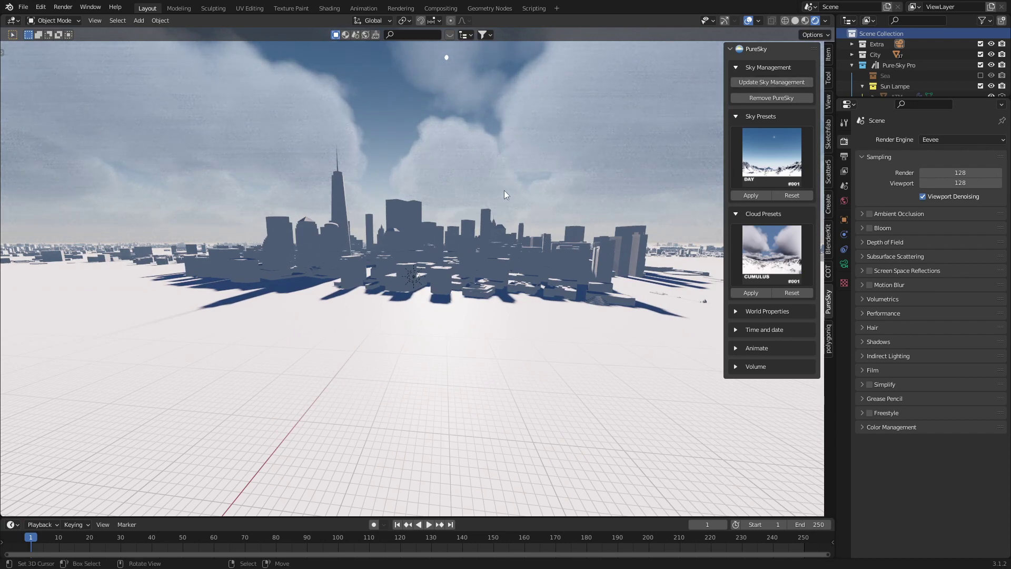
{"action": "middle_click_drag", "start_coordinate": [503, 191], "coordinate": [716, 109]}
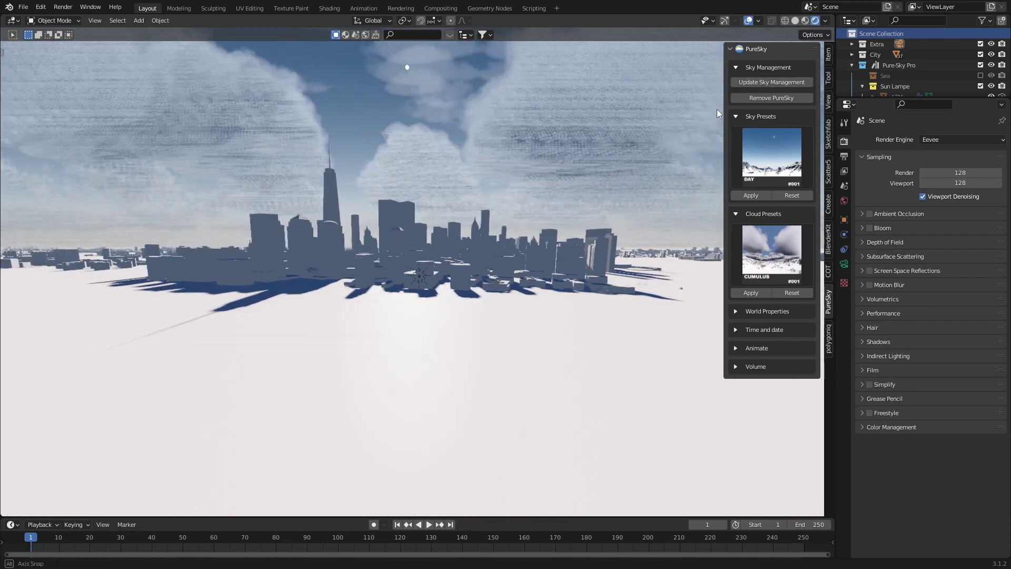
{"action": "left_click", "coordinate": [757, 82]}
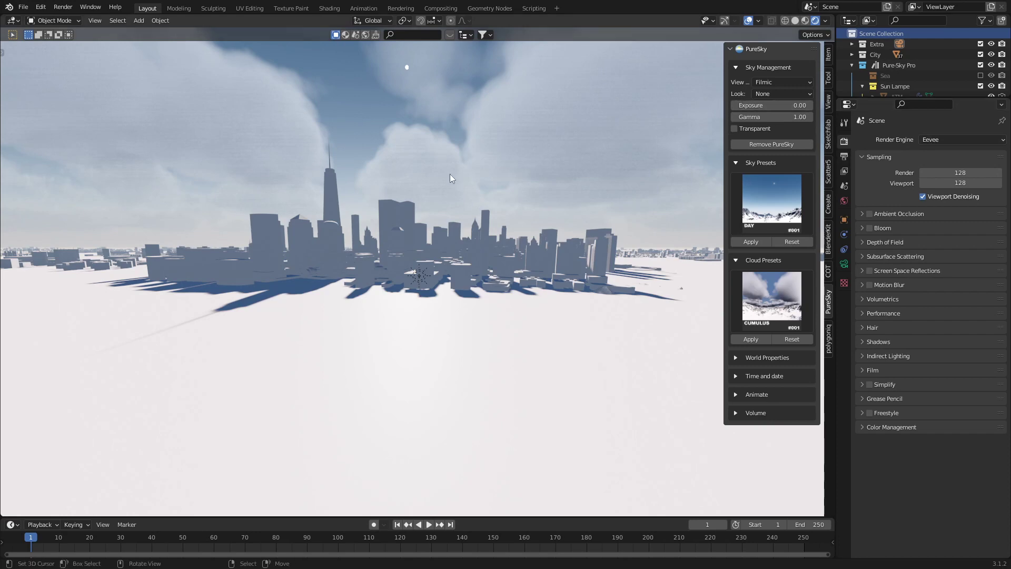
{"action": "middle_click_drag", "start_coordinate": [422, 173], "coordinate": [445, 178]}
{"action": "scroll", "coordinate": [476, 263], "scroll_direction": "up", "scroll_amount": 10}
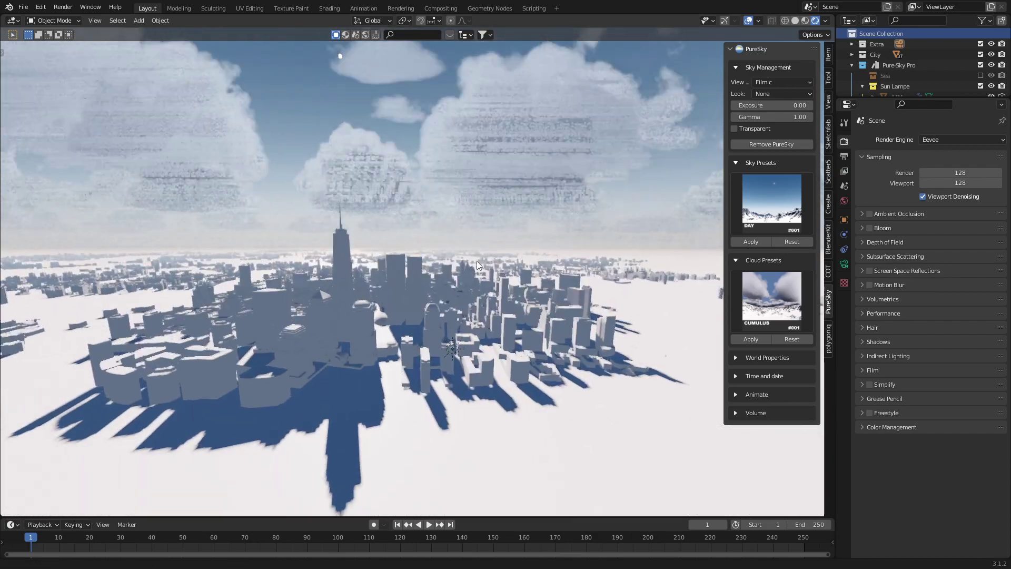
{"action": "middle_click_drag", "start_coordinate": [544, 300], "coordinate": [499, 272]}
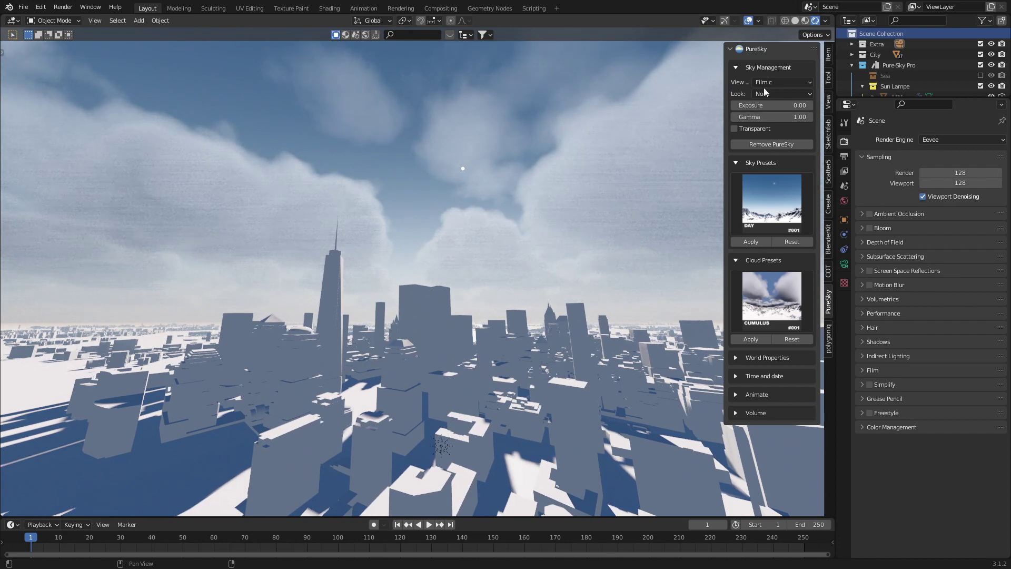
Collapse the Sky Management, Sky Presets and Cloud Presets sections, expand World Properties and slightly widen the sidebar
{"action": "left_click", "coordinate": [737, 69]}
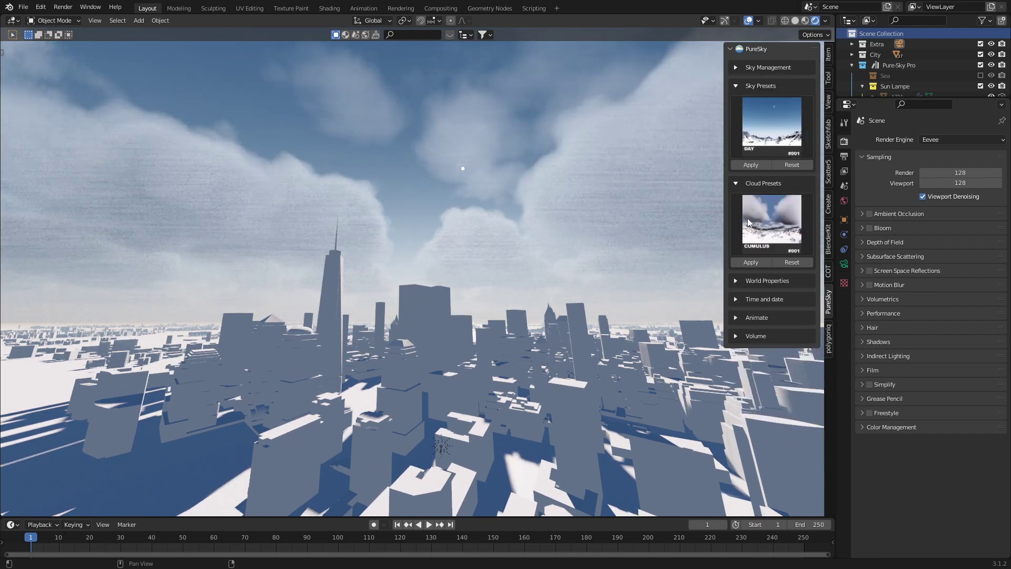
{"action": "left_click", "coordinate": [736, 183]}
{"action": "left_click", "coordinate": [735, 91]}
{"action": "left_click", "coordinate": [738, 103]}
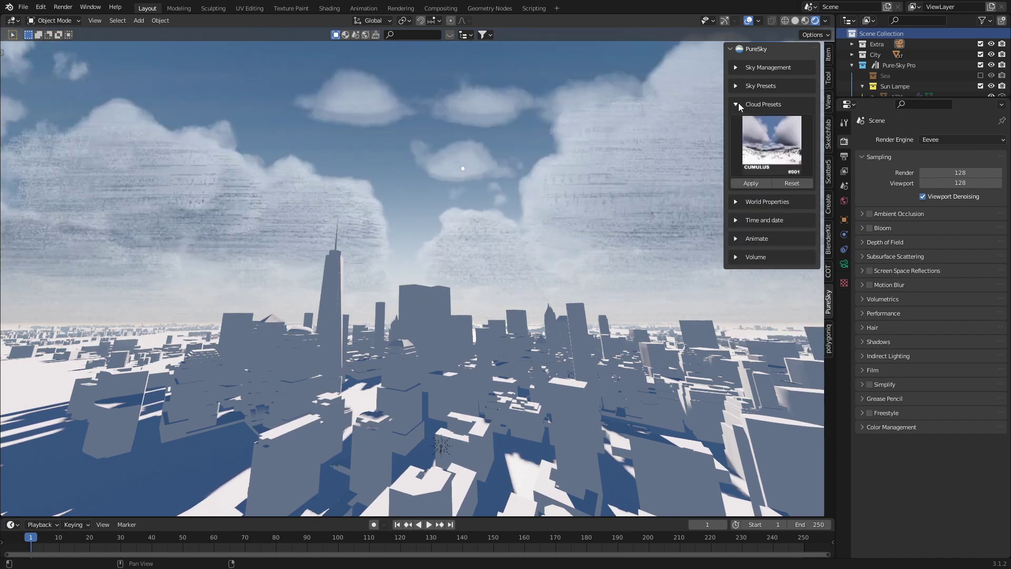
{"action": "left_click", "coordinate": [735, 106]}
{"action": "left_click", "coordinate": [735, 123]}
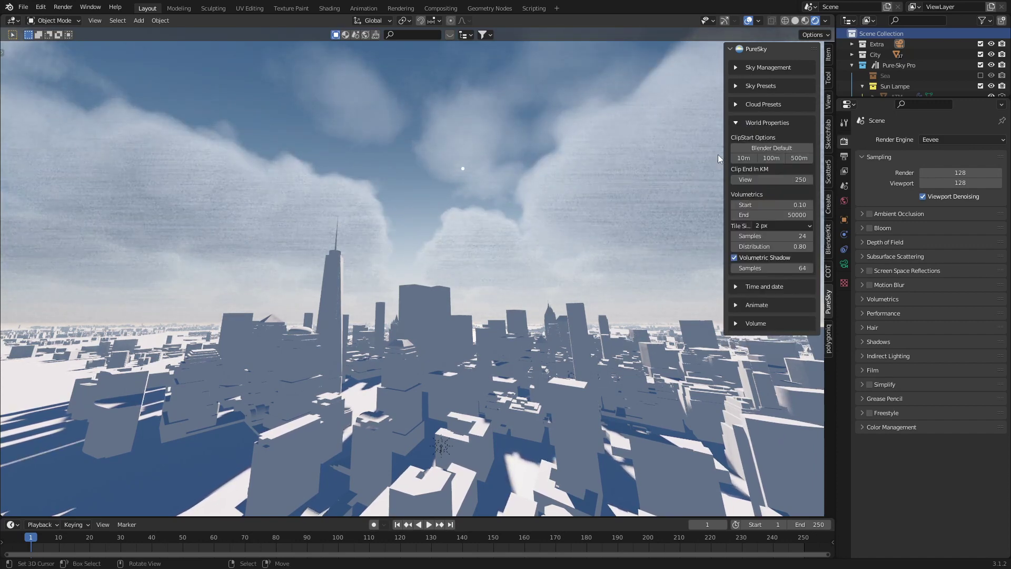
{"action": "left_click_drag", "start_coordinate": [722, 155], "coordinate": [714, 154]}
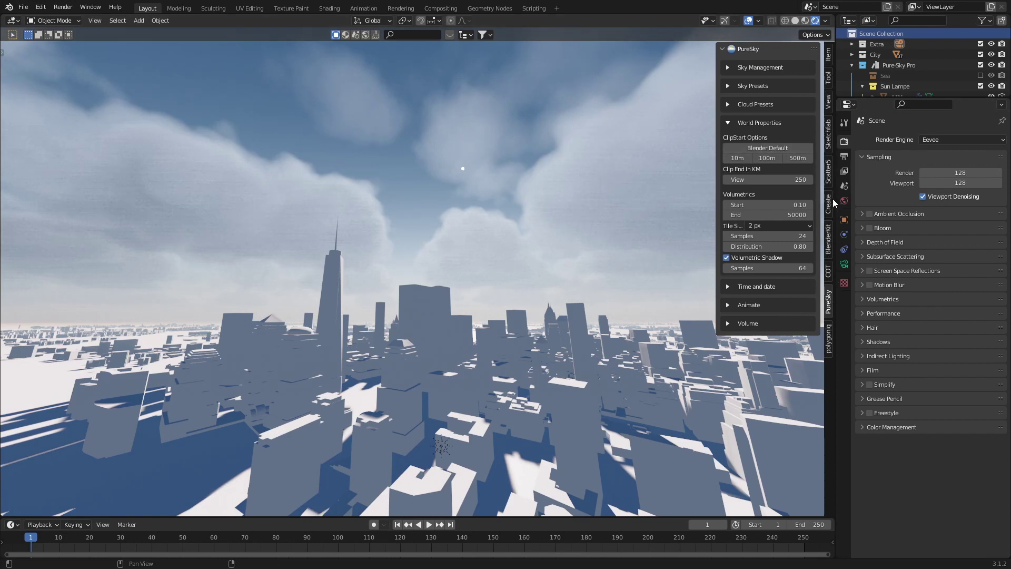
Set the viewport's clip start distance to 10 m in the View settings
{"action": "left_click", "coordinate": [828, 102]}
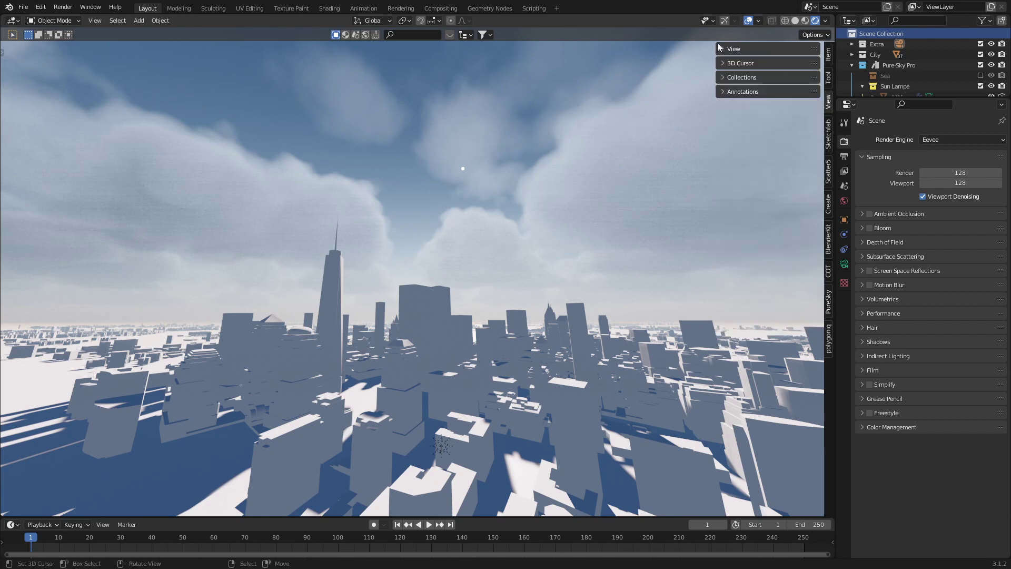
{"action": "left_click", "coordinate": [743, 49]}
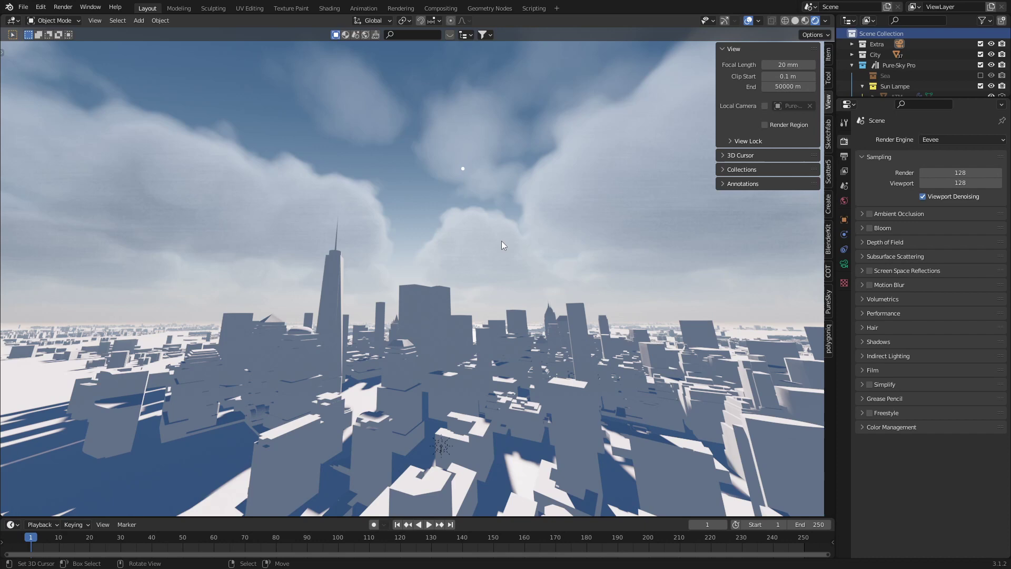
{"action": "middle_click_drag", "start_coordinate": [501, 241], "coordinate": [469, 178]}
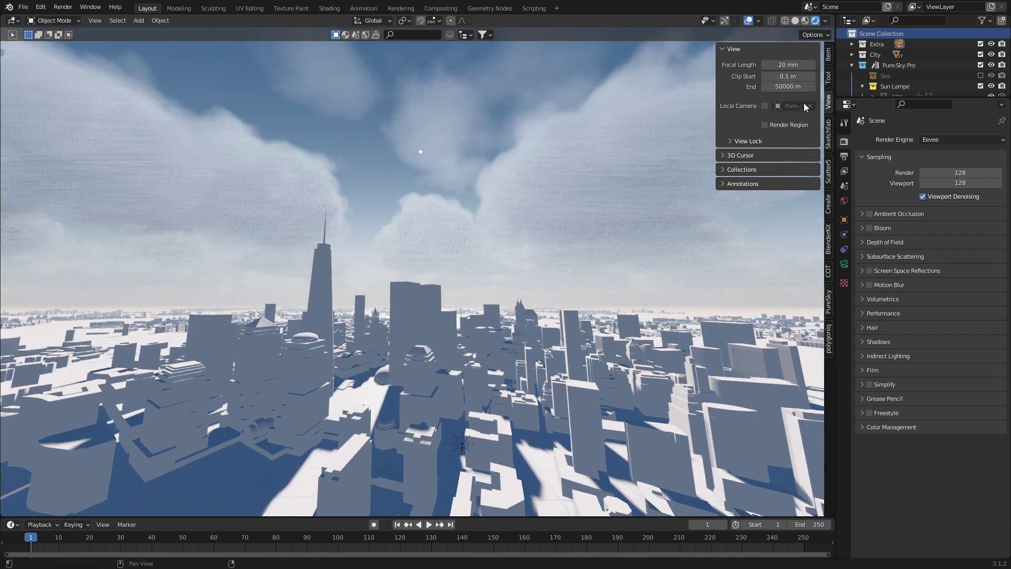
{"action": "left_click", "coordinate": [789, 77]}
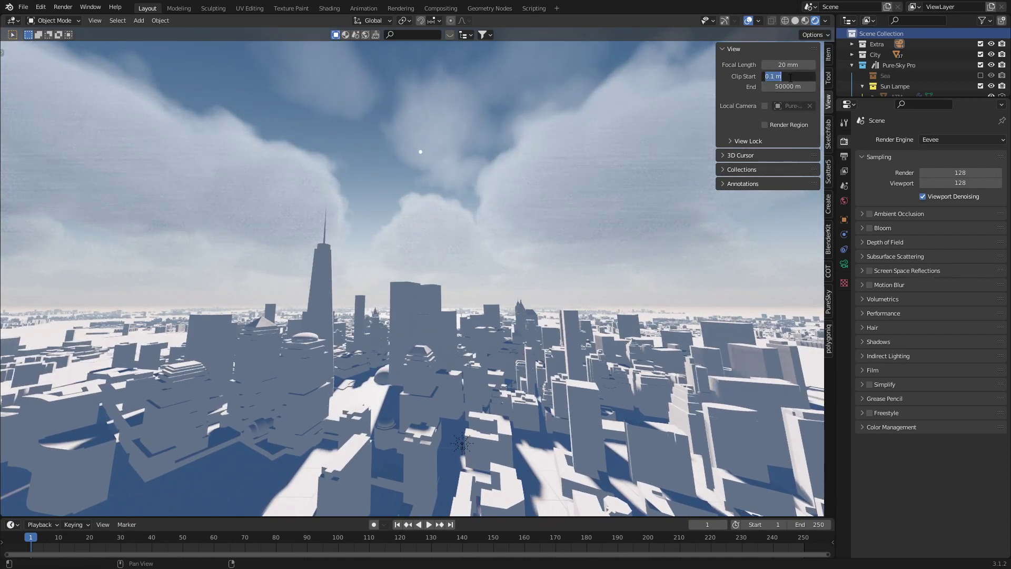
{"action": "type", "text": "10"}
{"action": "key", "text": "Return"}
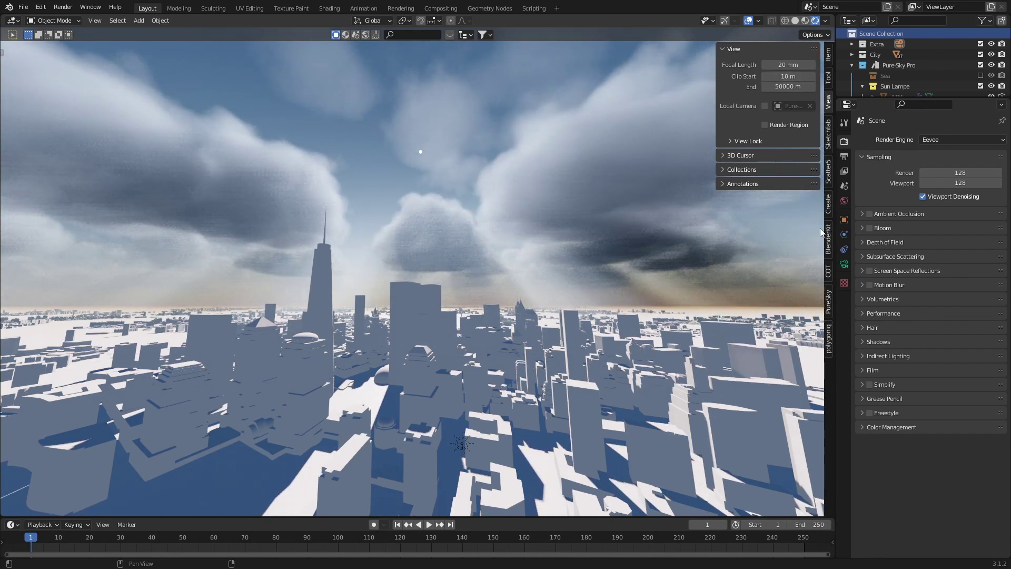
Try PureSky's Blender Default clip start in World Properties and apply the 10m option instead
{"action": "left_click", "coordinate": [829, 303]}
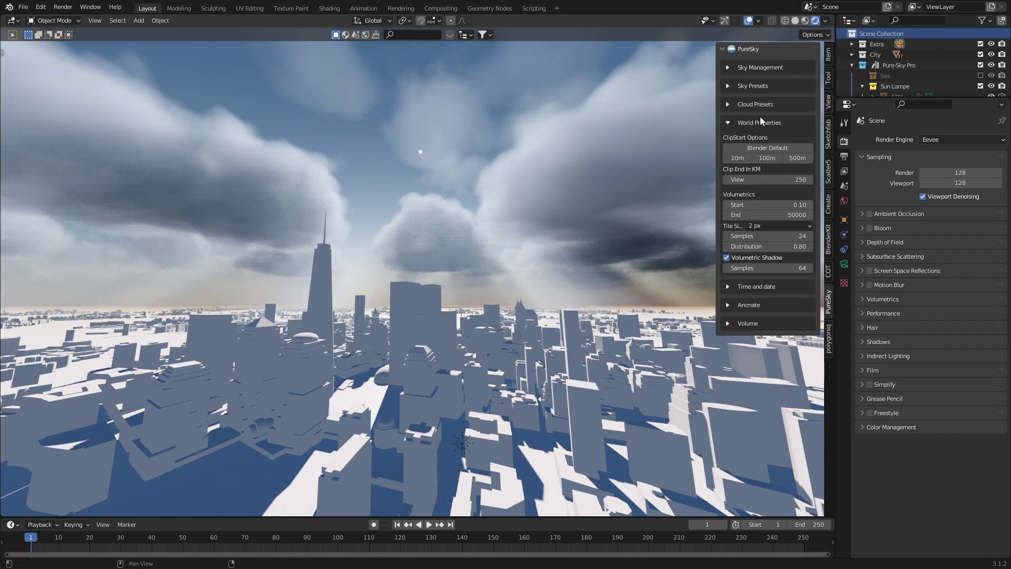
{"action": "left_click", "coordinate": [756, 149]}
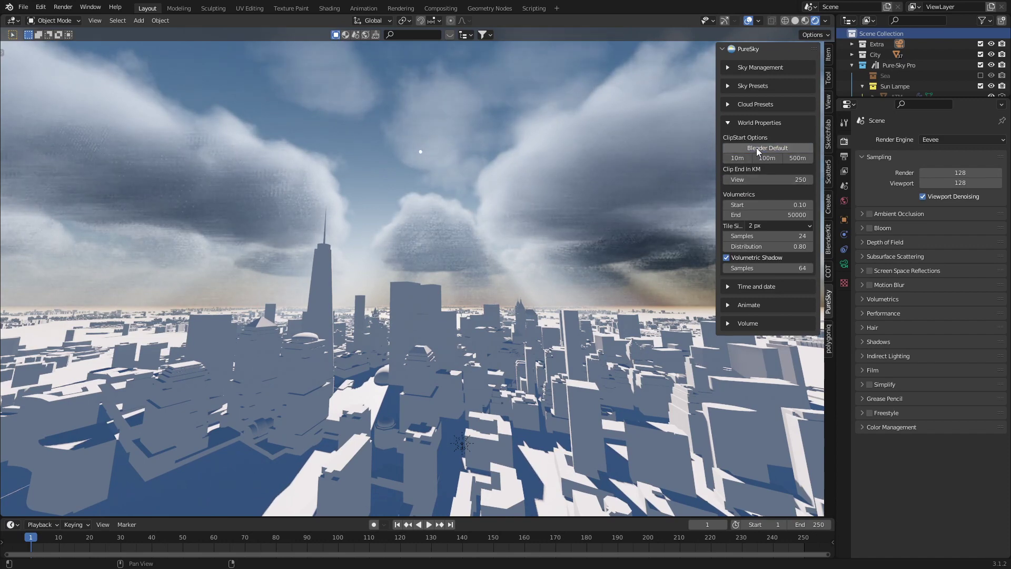
{"action": "middle_click_drag", "start_coordinate": [504, 185], "coordinate": [499, 191]}
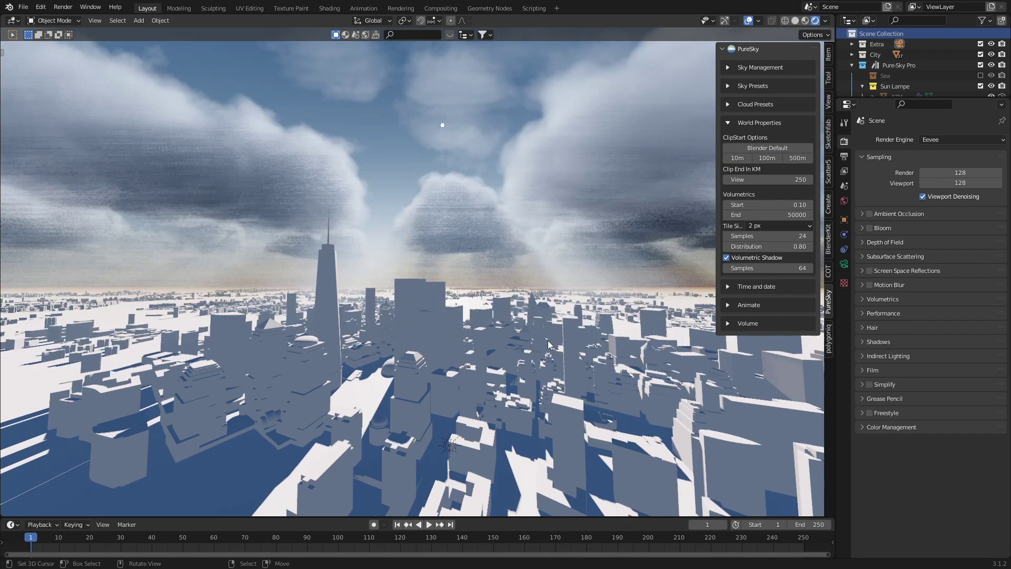
{"action": "right_click", "coordinate": [506, 310]}
{"action": "left_click", "coordinate": [775, 149]}
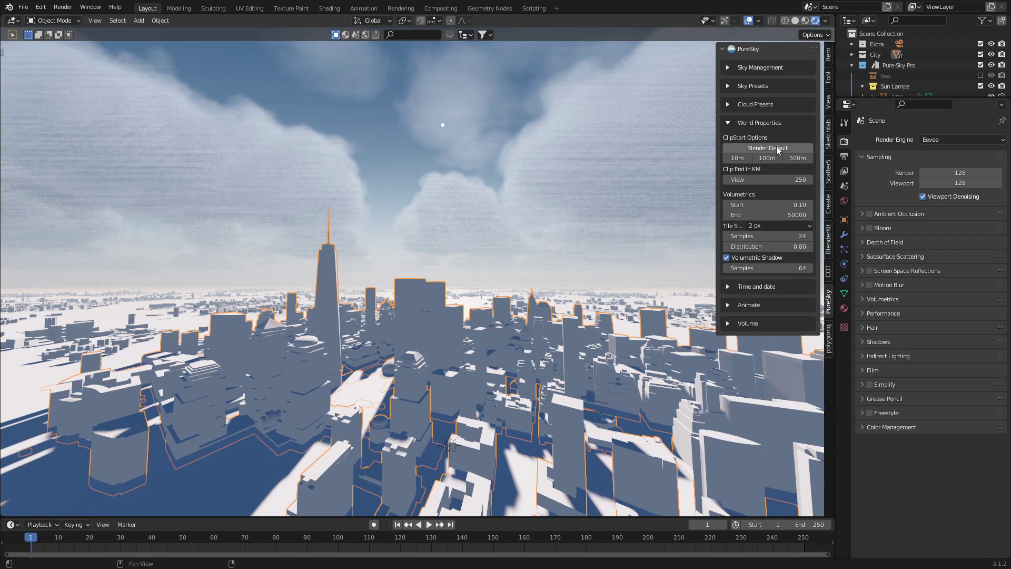
{"action": "left_click", "coordinate": [741, 158]}
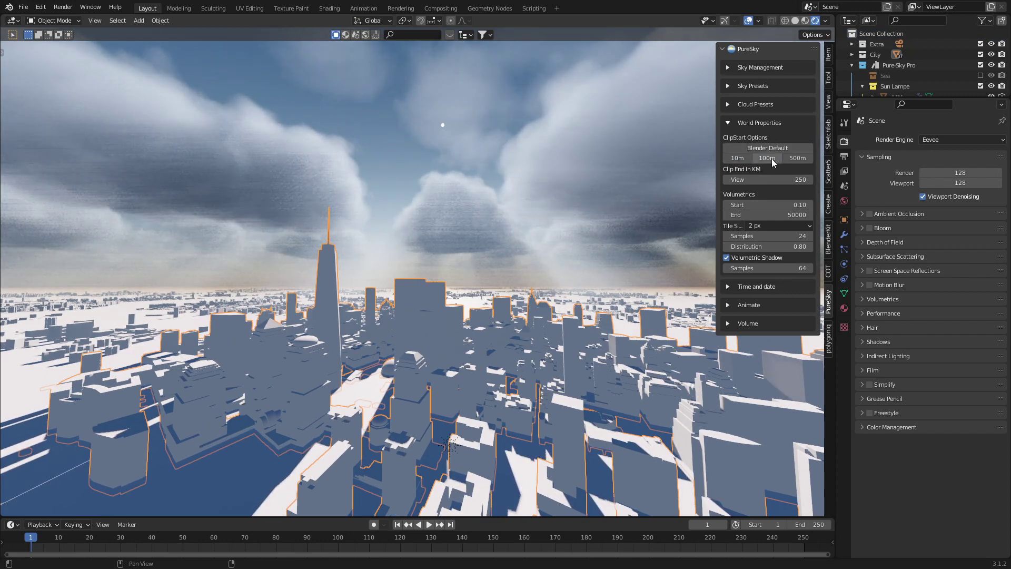
Try the 100m clip start option, apply 500m, deselect the city objects and inspect the clipping around the city
{"action": "left_click", "coordinate": [771, 158]}
{"action": "left_click", "coordinate": [793, 158]}
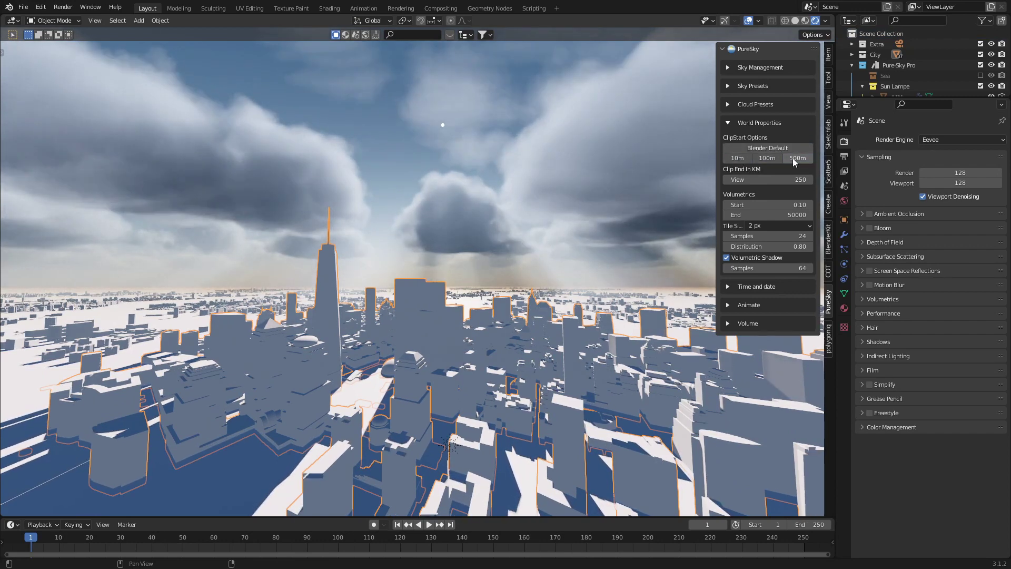
{"action": "scroll", "coordinate": [386, 380], "scroll_direction": "down", "scroll_amount": 3}
{"action": "scroll", "coordinate": [421, 392], "scroll_direction": "up", "scroll_amount": 4}
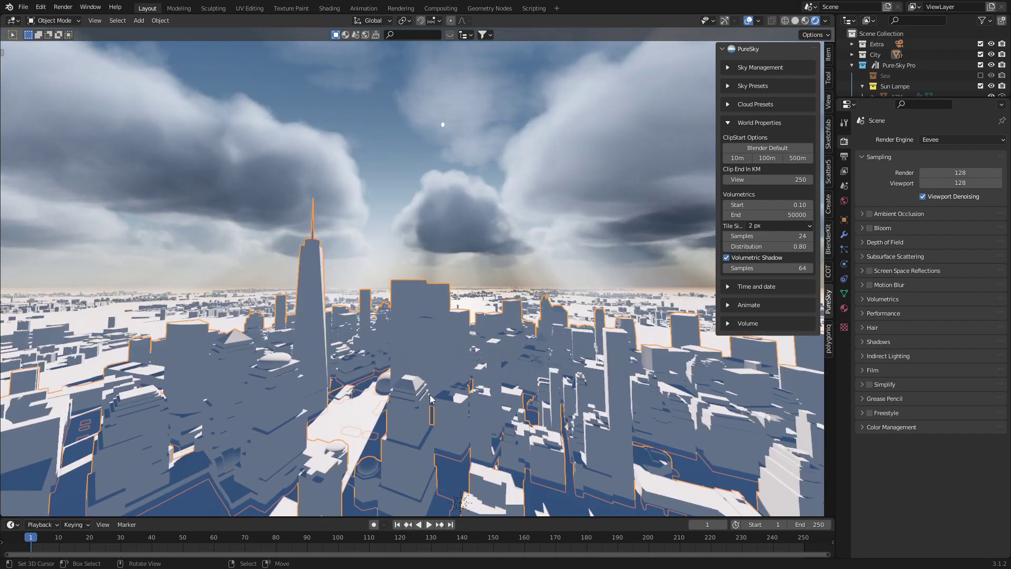
{"action": "scroll", "coordinate": [430, 396], "scroll_direction": "down", "scroll_amount": 3}
{"action": "right_click", "coordinate": [488, 268]}
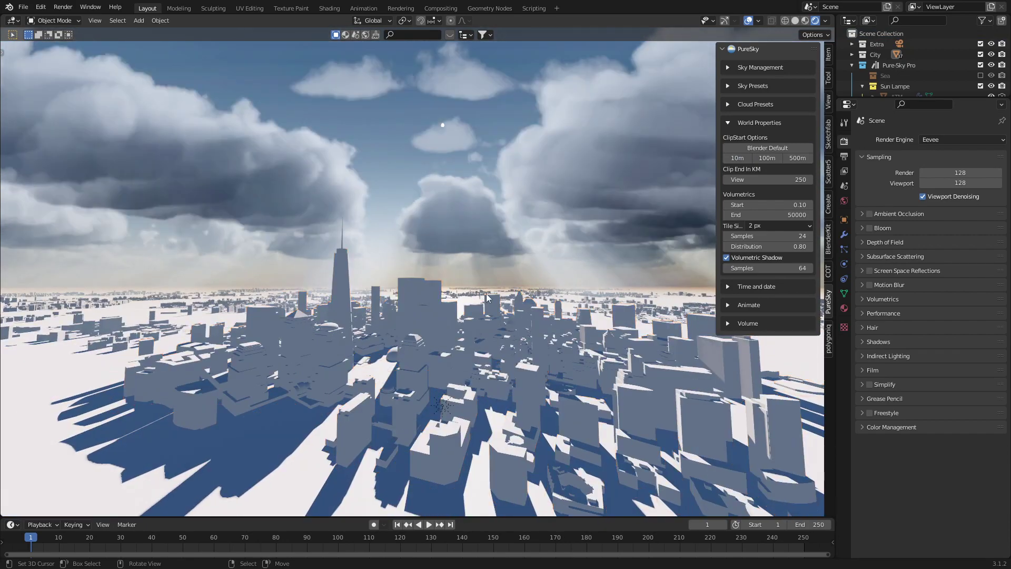
{"action": "middle_click_drag", "start_coordinate": [470, 280], "coordinate": [466, 293]}
{"action": "middle_click_drag", "start_coordinate": [443, 362], "coordinate": [475, 337], "text": "shift"}
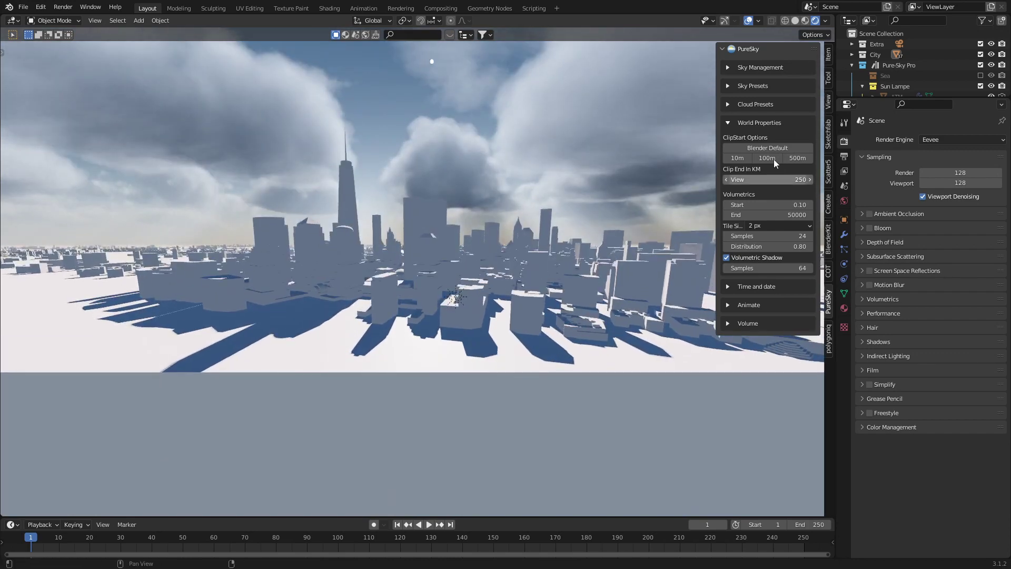
Compare the Blender Default, 10m and 500m clip start options, settle on 100m, and collapse the render Sampling settings
{"action": "left_click", "coordinate": [759, 148]}
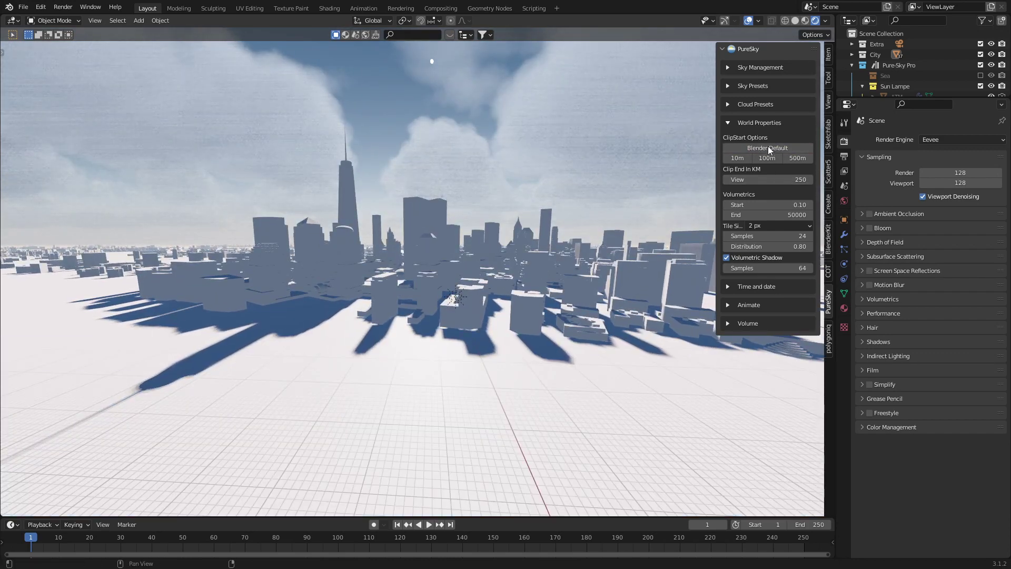
{"action": "left_click", "coordinate": [743, 156]}
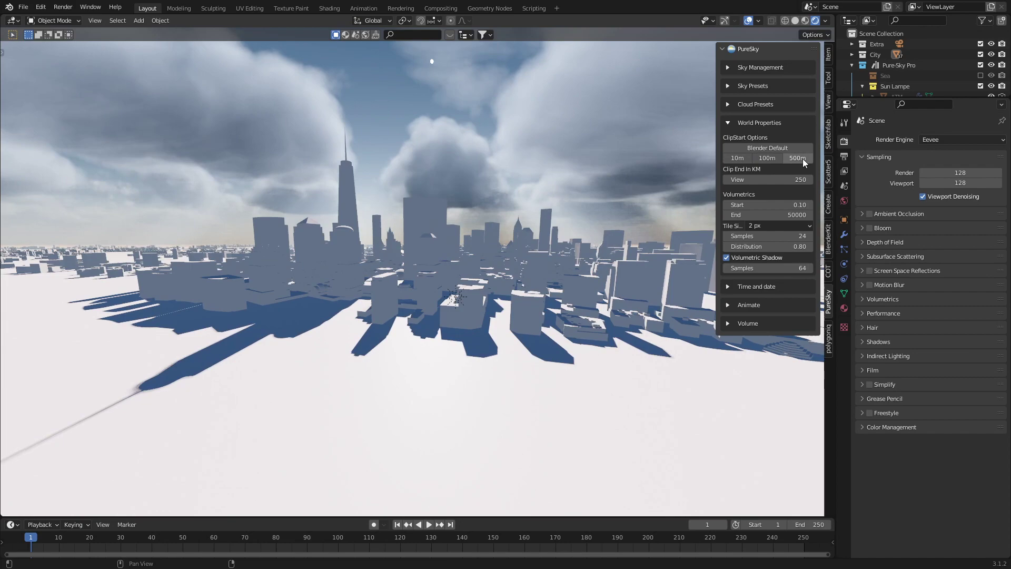
{"action": "left_click", "coordinate": [798, 158]}
{"action": "middle_click_drag", "start_coordinate": [436, 381], "coordinate": [674, 171]}
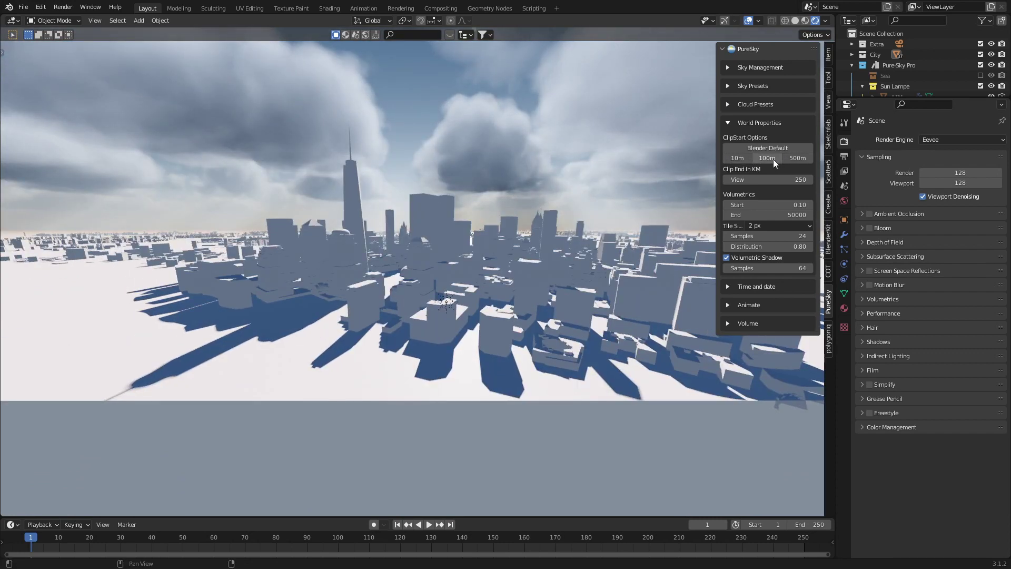
{"action": "left_click", "coordinate": [773, 158]}
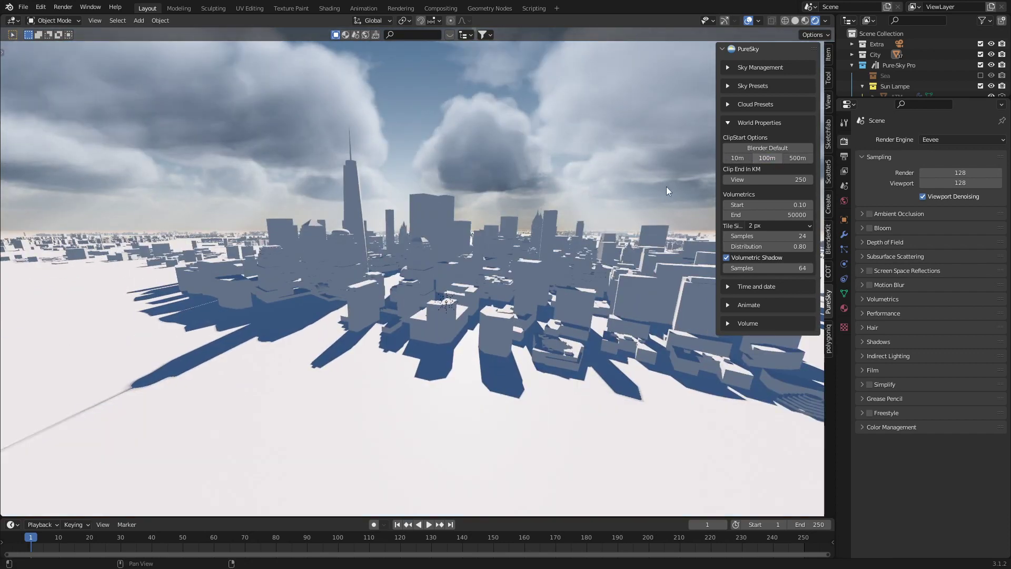
{"action": "left_click", "coordinate": [862, 157]}
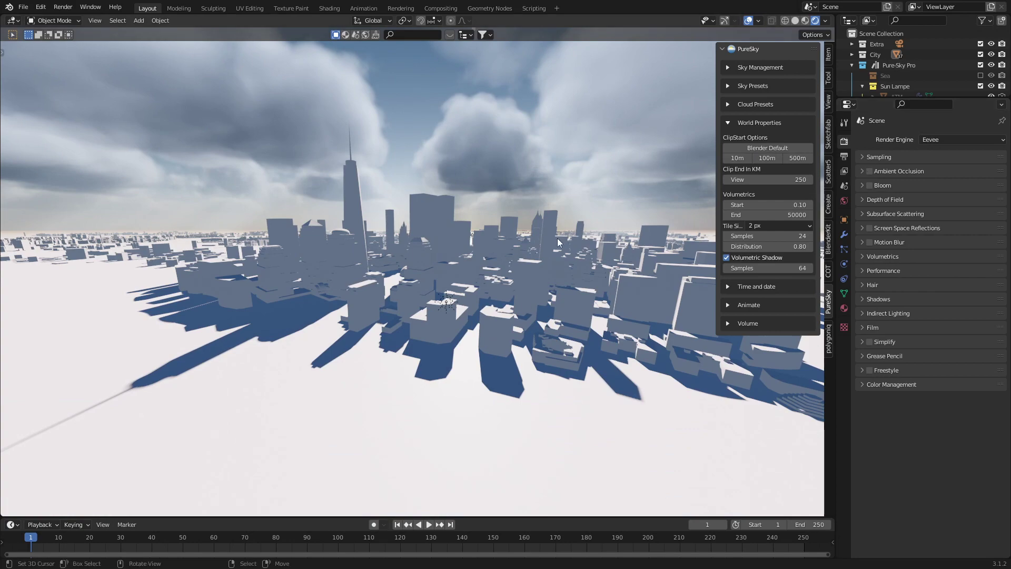
Fly over the city and up through the clouds with Walk Navigation to examine the sky, and return to the original view
{"action": "middle_click_drag", "start_coordinate": [473, 262], "coordinate": [440, 366]}
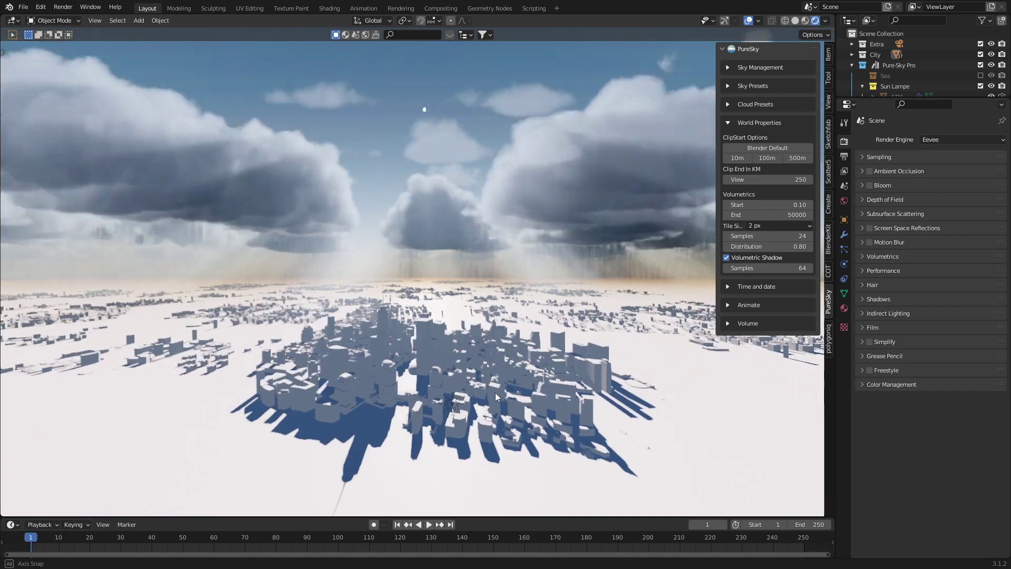
{"action": "middle_click_drag", "start_coordinate": [495, 393], "coordinate": [579, 335]}
{"action": "key", "text": "F3"}
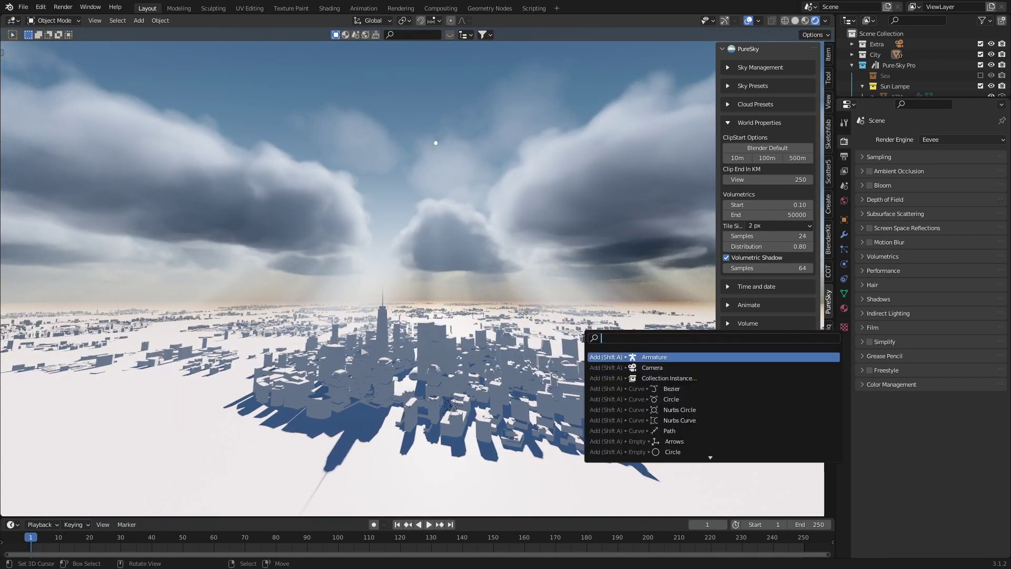
{"action": "type", "text": "walk"}
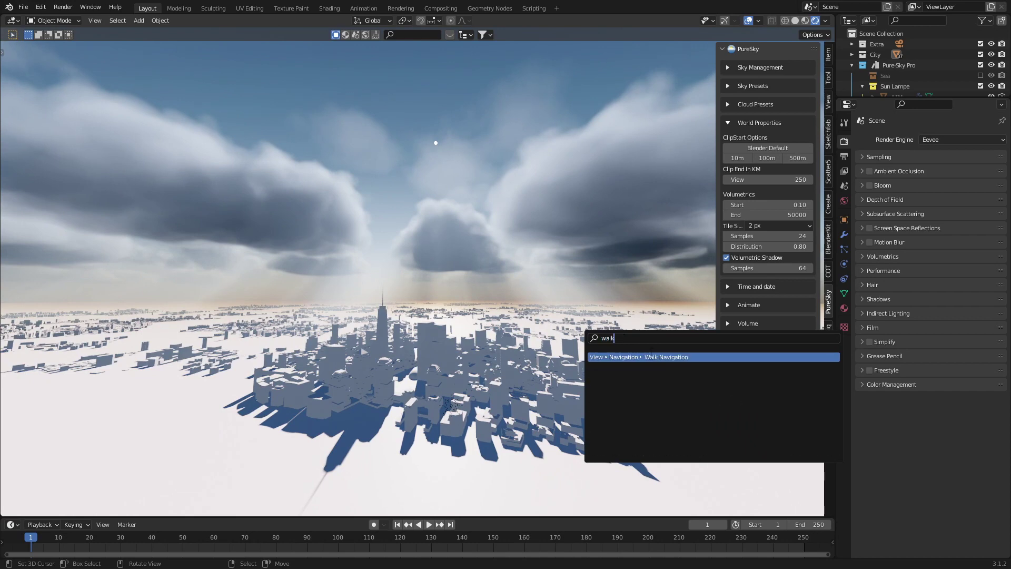
{"action": "key", "text": "Return"}
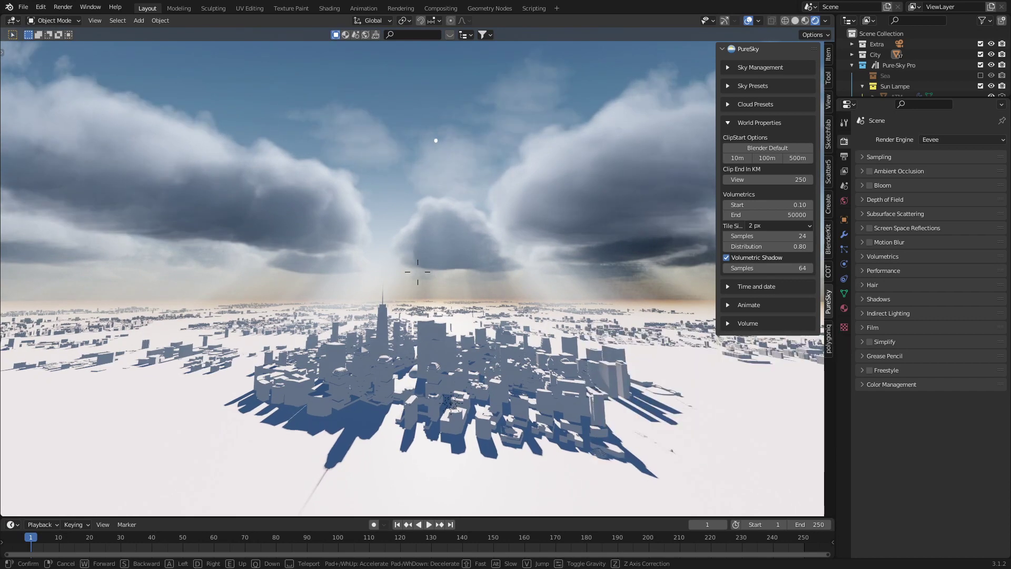
{"action": "key", "text": "w"}
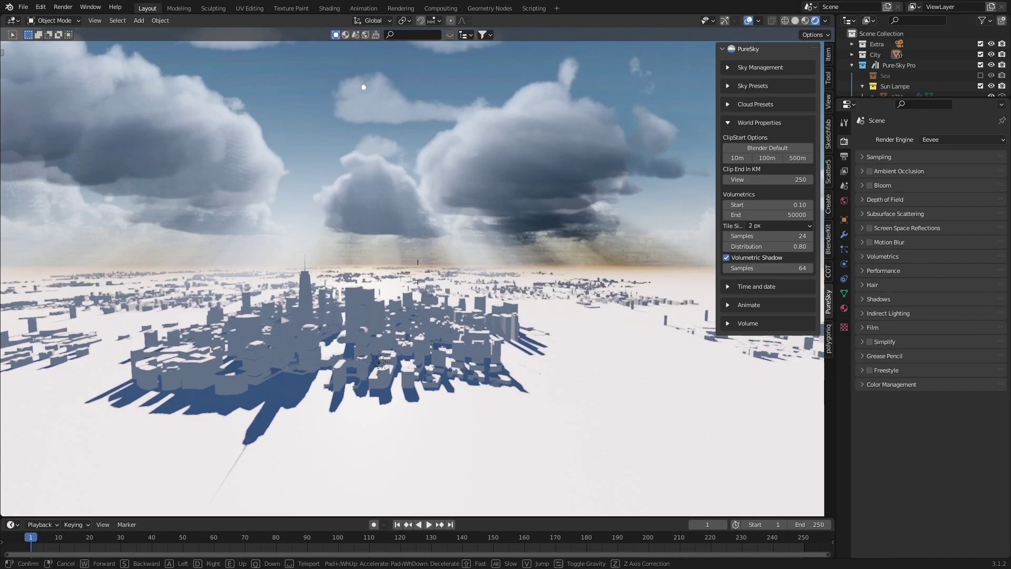
{"action": "key", "text": "w"}
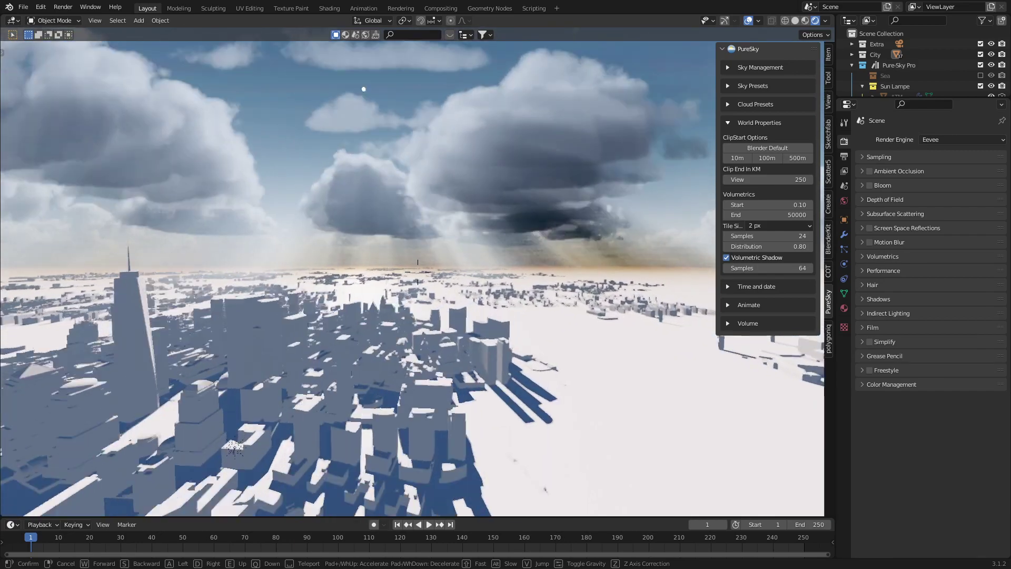
{"action": "key", "text": "e"}
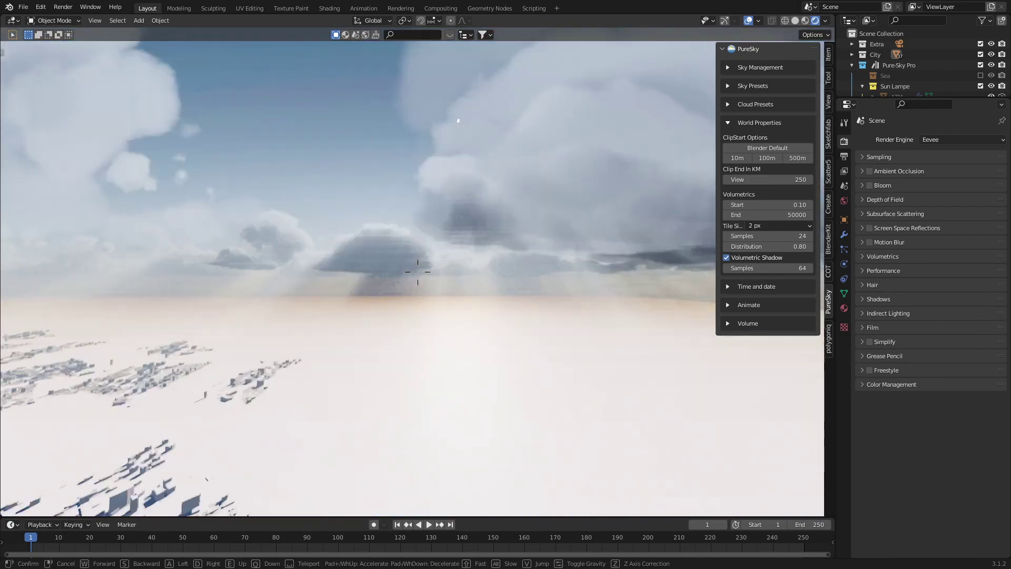
{"action": "key", "text": "e"}
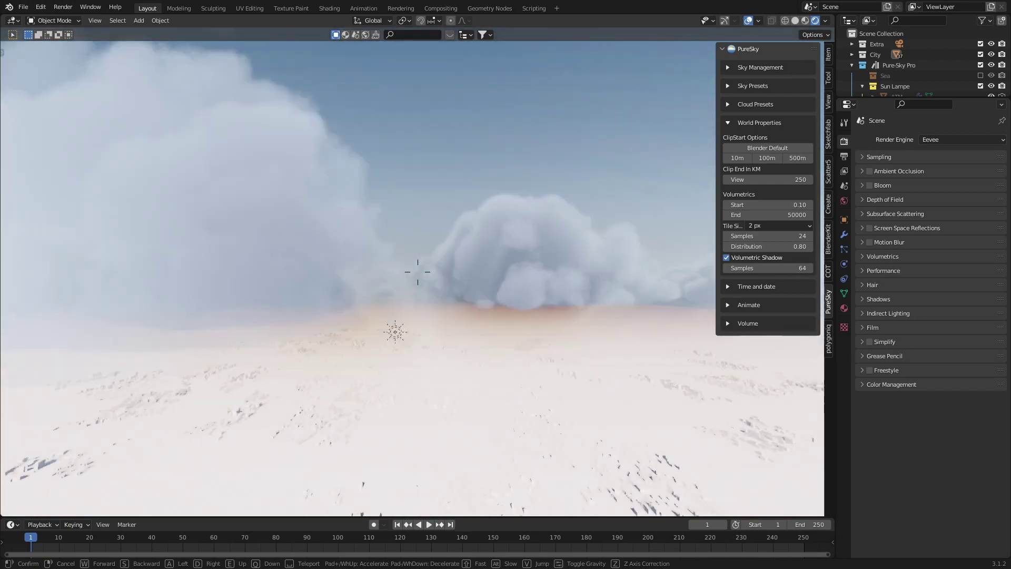
{"action": "key", "text": "w"}
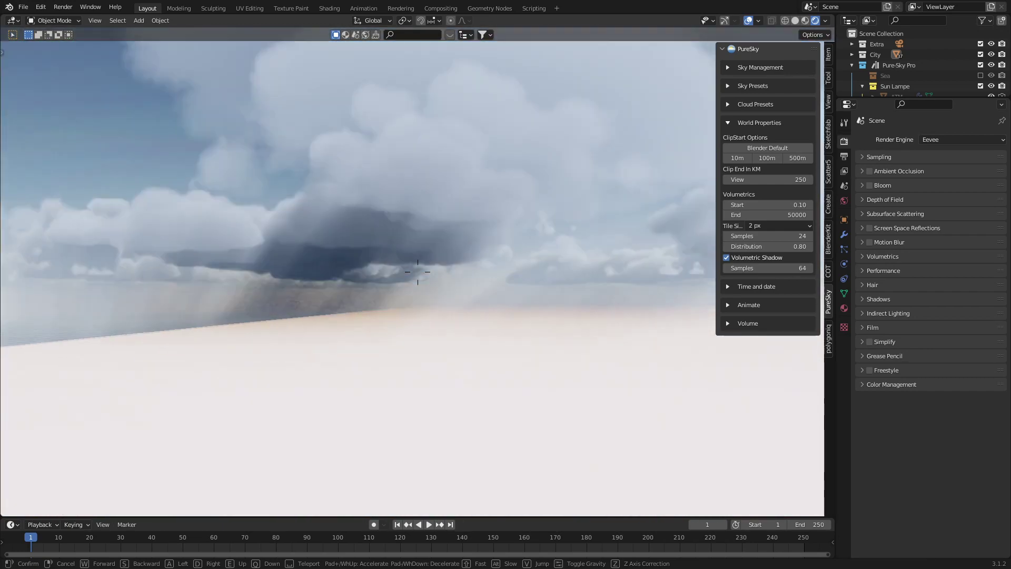
{"action": "key", "text": "w"}
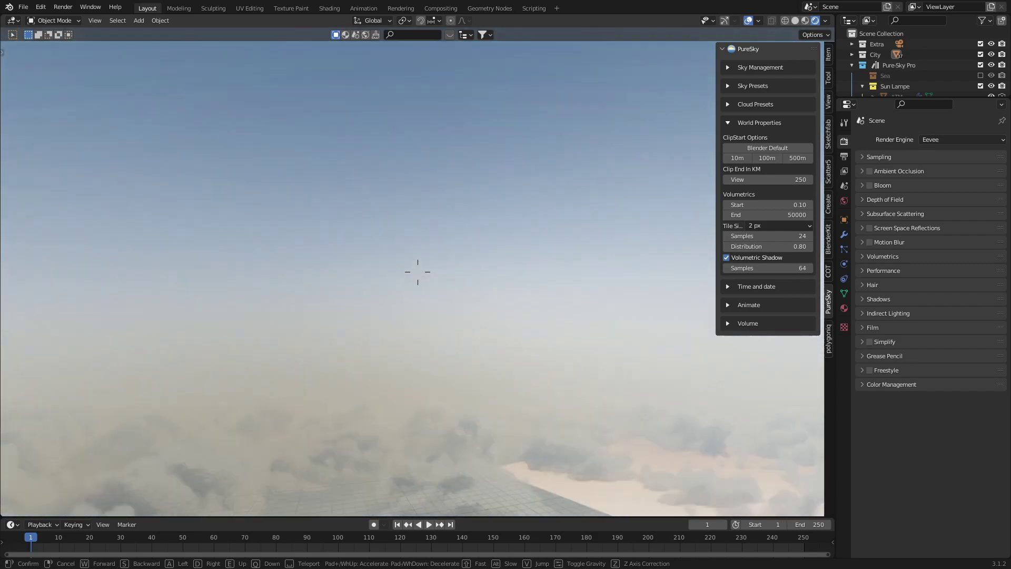
{"action": "key", "text": "e"}
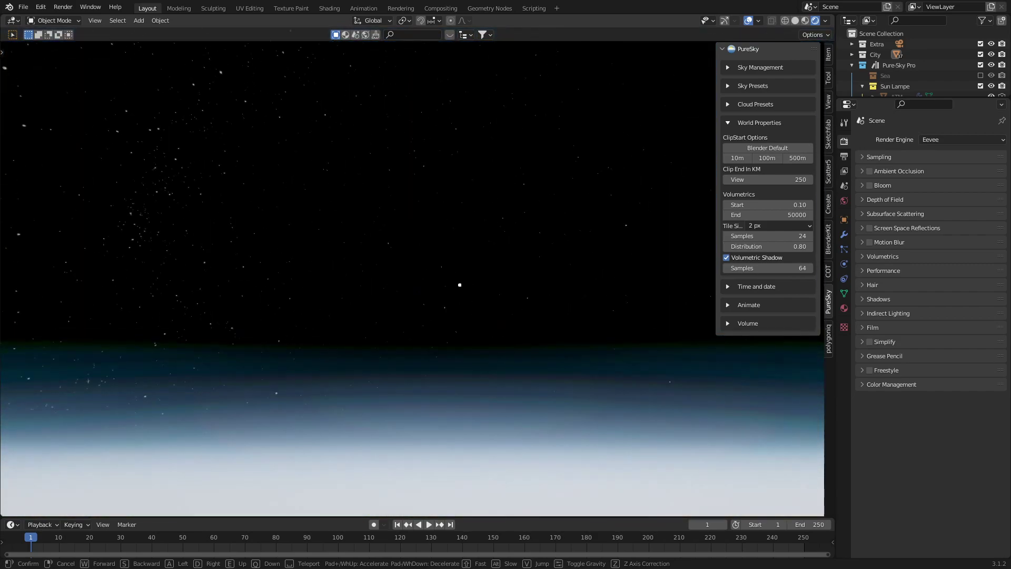
{"action": "key", "text": "w"}
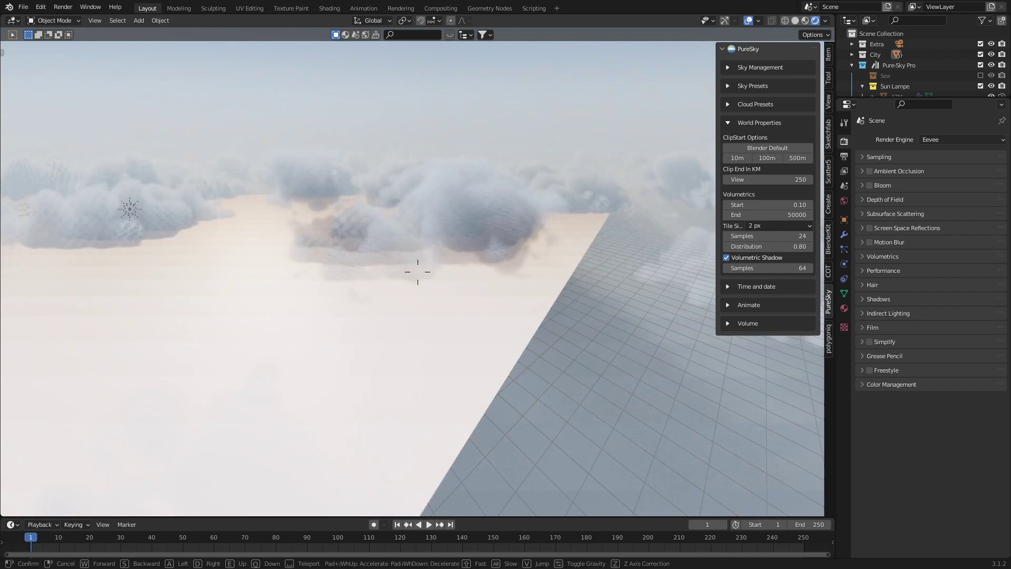
{"action": "key", "text": "w"}
{"action": "right_click", "coordinate": [418, 272]}
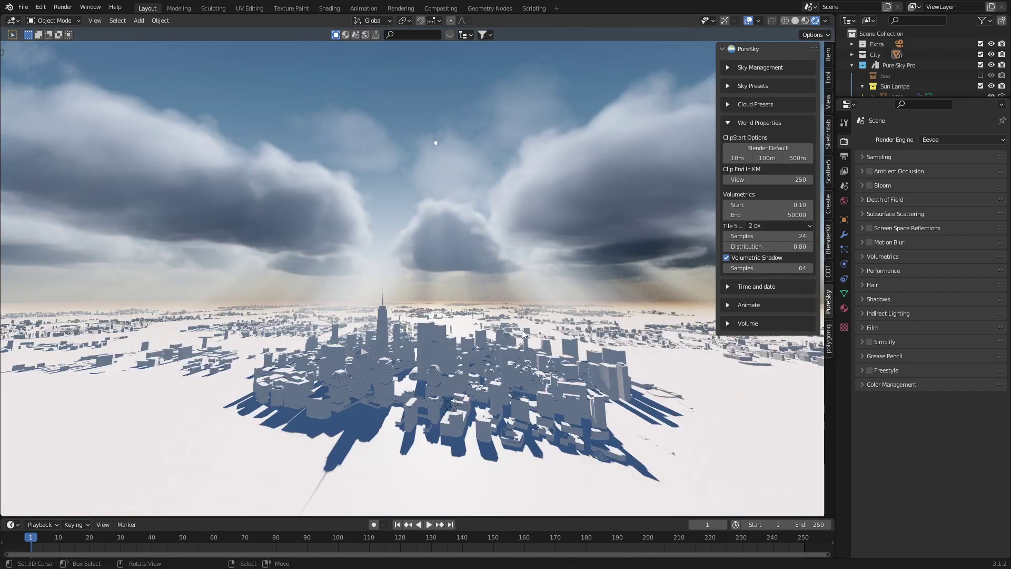
Set the volumetrics tile size to 4 px and look at the clouds
{"action": "middle_click_drag", "start_coordinate": [522, 330], "coordinate": [500, 313]}
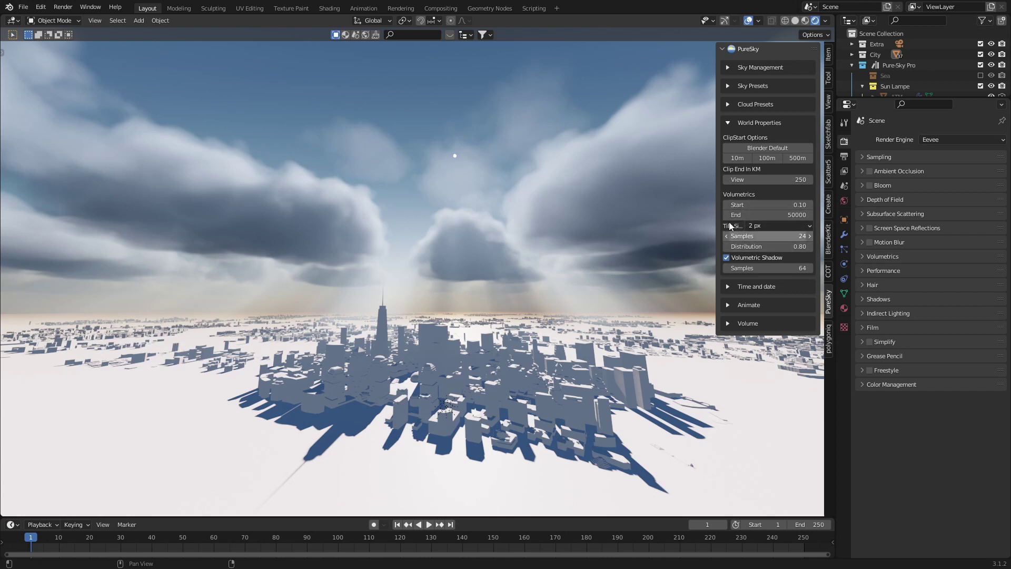
{"action": "left_click", "coordinate": [768, 226]}
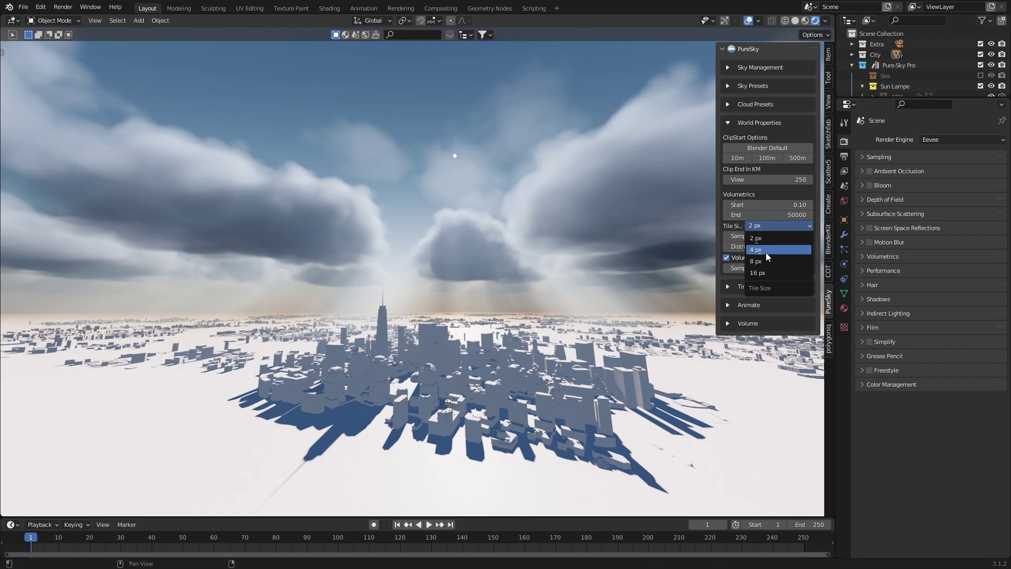
{"action": "left_click", "coordinate": [766, 251]}
{"action": "mouse_move", "coordinate": [466, 229]}
{"action": "middle_mouse_down"}
{"action": "mouse_move", "coordinate": [540, 232]}
{"action": "mouse_move", "coordinate": [476, 235]}
{"action": "middle_mouse_up"}
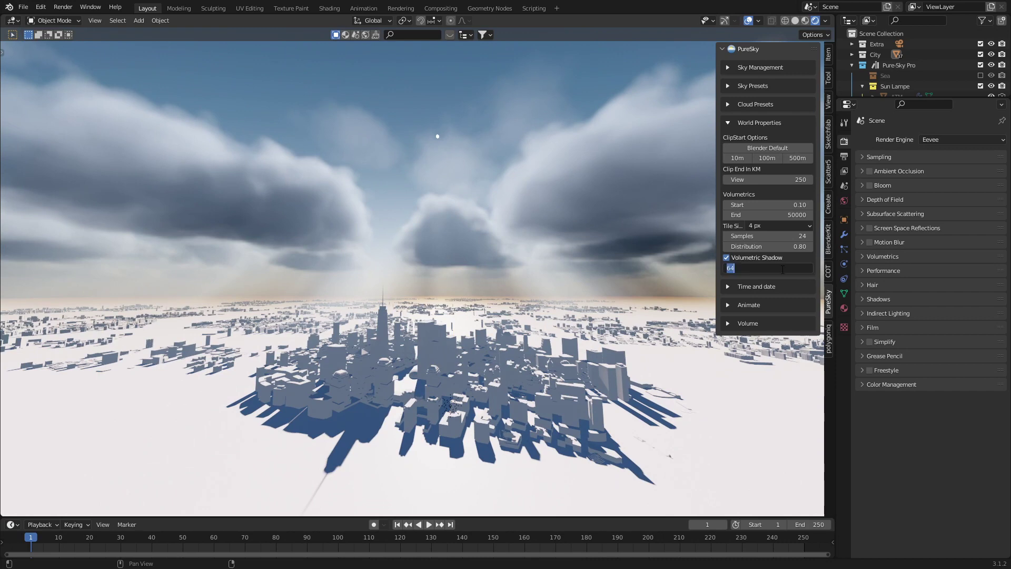
Set the volumetric shadow samples to 44
{"action": "key", "text": "Return"}
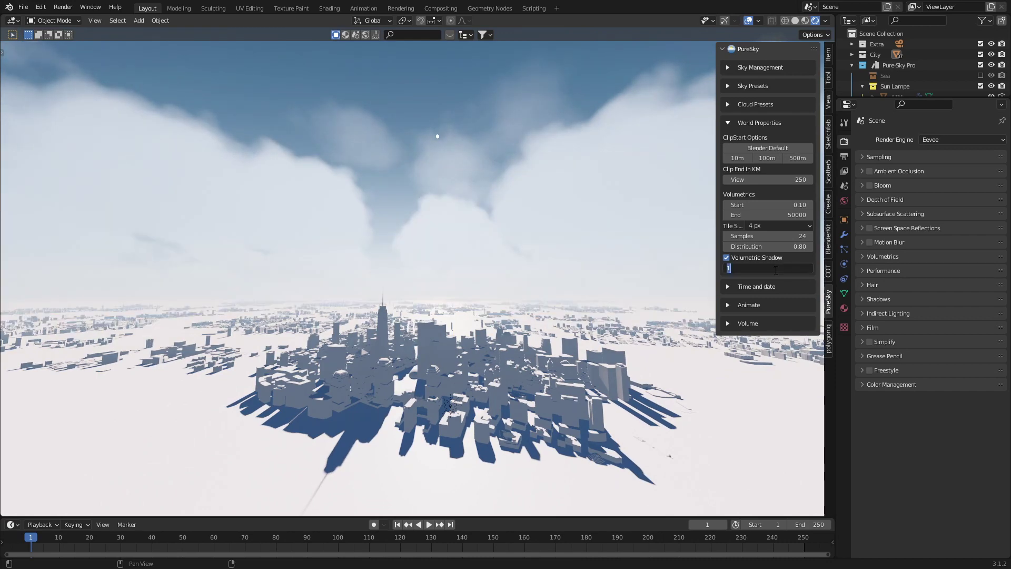
{"action": "type", "text": "44"}
{"action": "key", "text": "Return"}
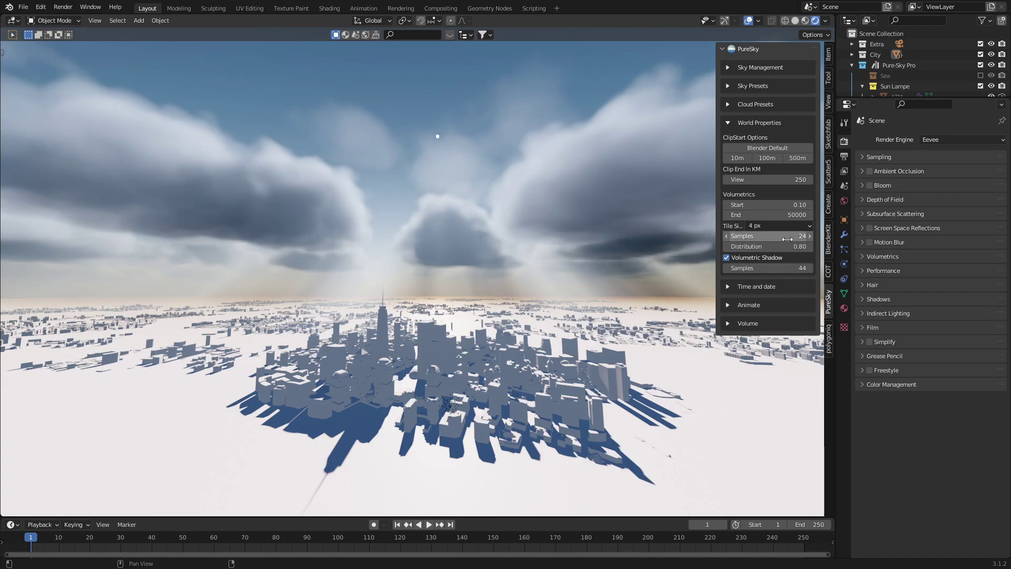
Try 64 volumetrics samples on the clouds, and lower them to 44
{"action": "key", "text": "Return"}
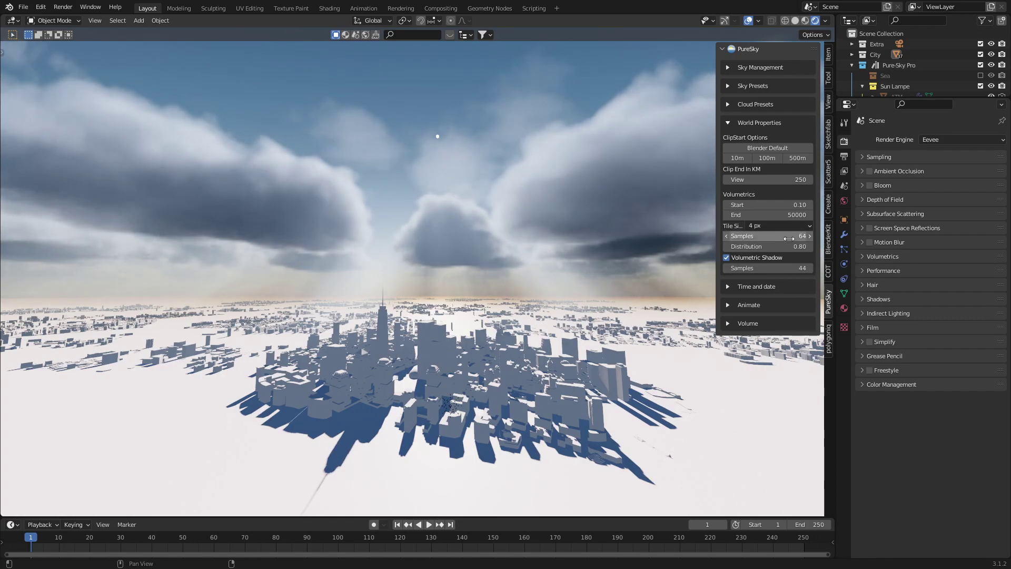
{"action": "mouse_move", "coordinate": [399, 261]}
{"action": "middle_mouse_down"}
{"action": "mouse_move", "coordinate": [415, 261]}
{"action": "mouse_move", "coordinate": [361, 269]}
{"action": "mouse_move", "coordinate": [390, 266]}
{"action": "middle_mouse_up"}
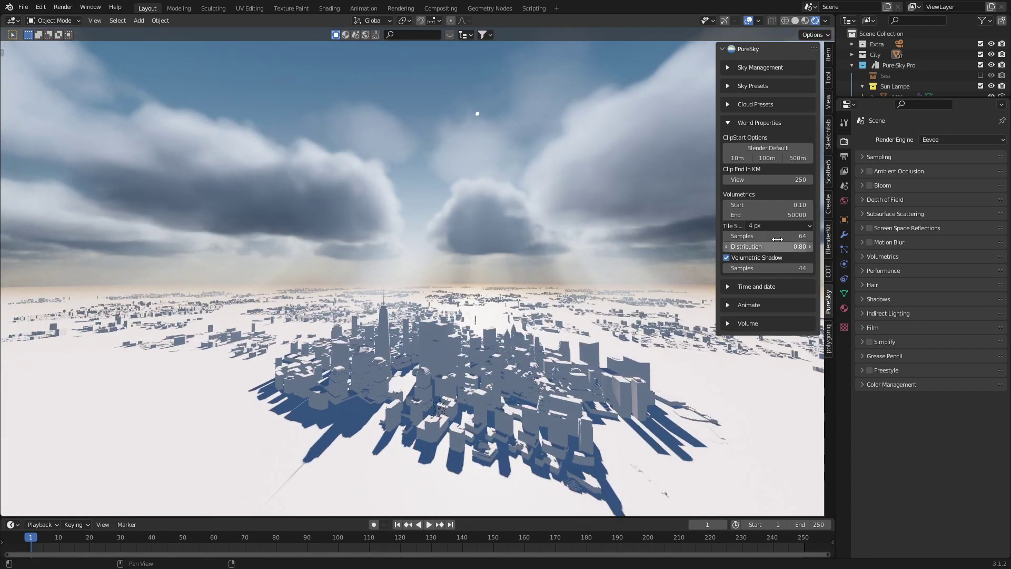
{"action": "left_click", "coordinate": [783, 237]}
{"action": "type", "text": "44"}
{"action": "key", "text": "Return"}
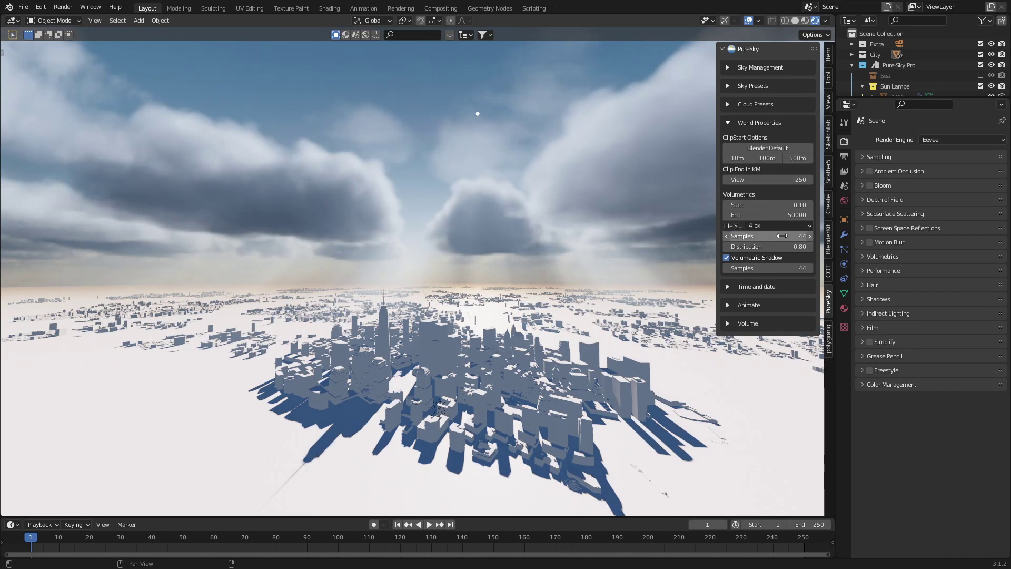
{"action": "key", "text": "Return"}
Set the volumetrics tile size to 2 px and, after trying 14 samples, set the volumetrics samples to 24
{"action": "left_click", "coordinate": [778, 226]}
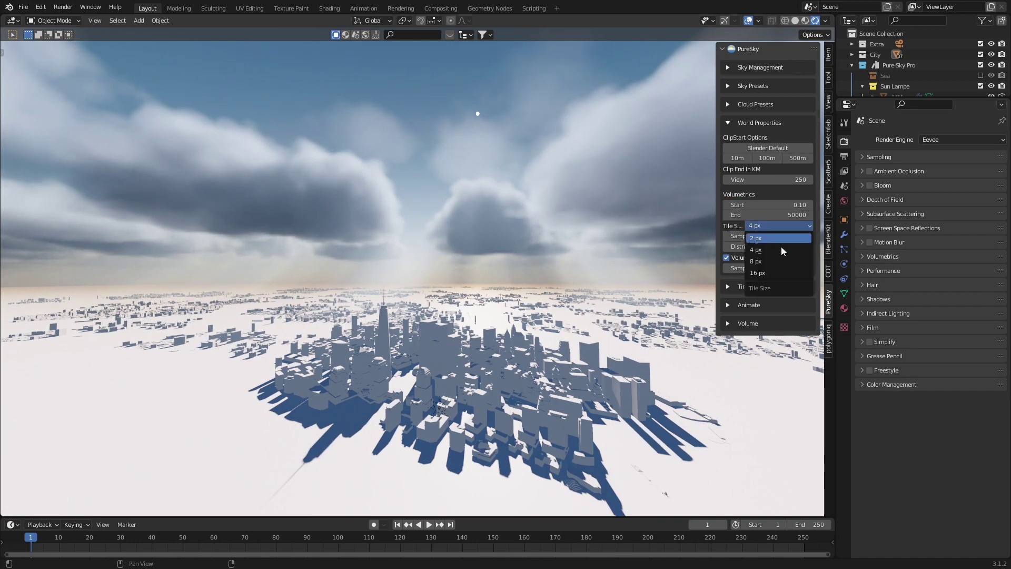
{"action": "left_click", "coordinate": [796, 236]}
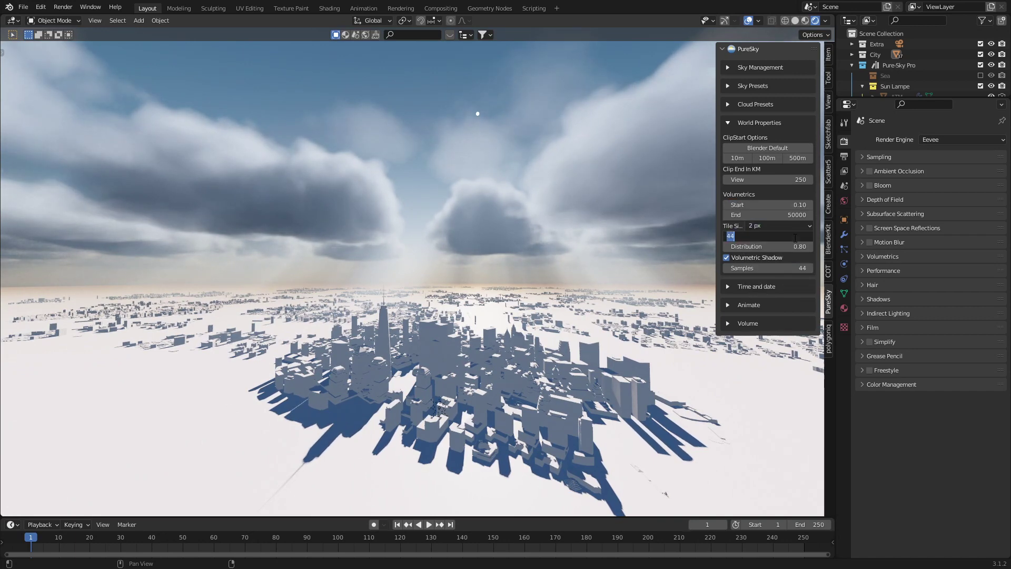
{"action": "left_click", "coordinate": [794, 238]}
{"action": "type", "text": "14"}
{"action": "key", "text": "Return"}
{"action": "middle_click_drag", "start_coordinate": [438, 276], "coordinate": [463, 276]}
{"action": "left_click", "coordinate": [790, 237]}
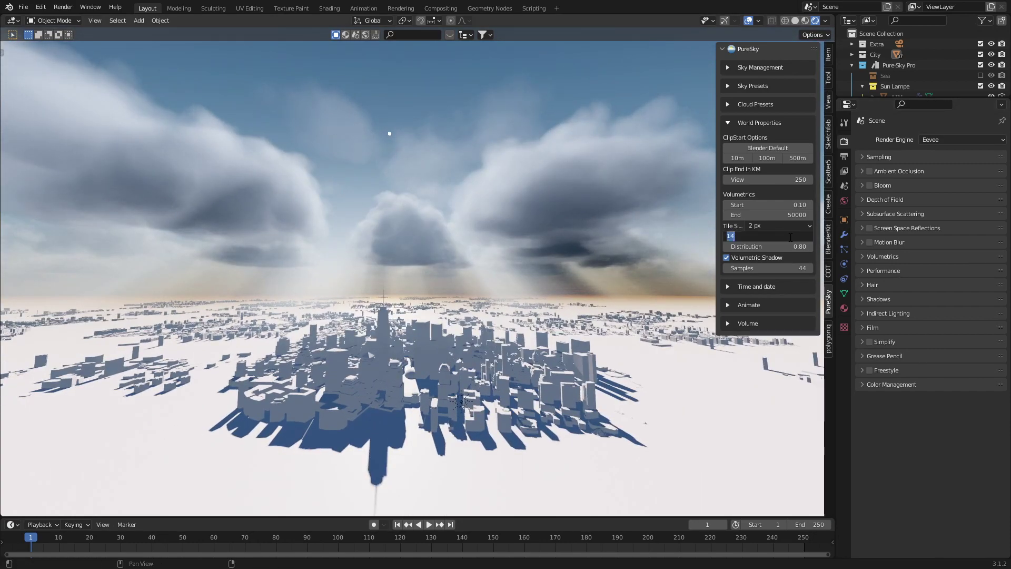
{"action": "key", "text": "Return"}
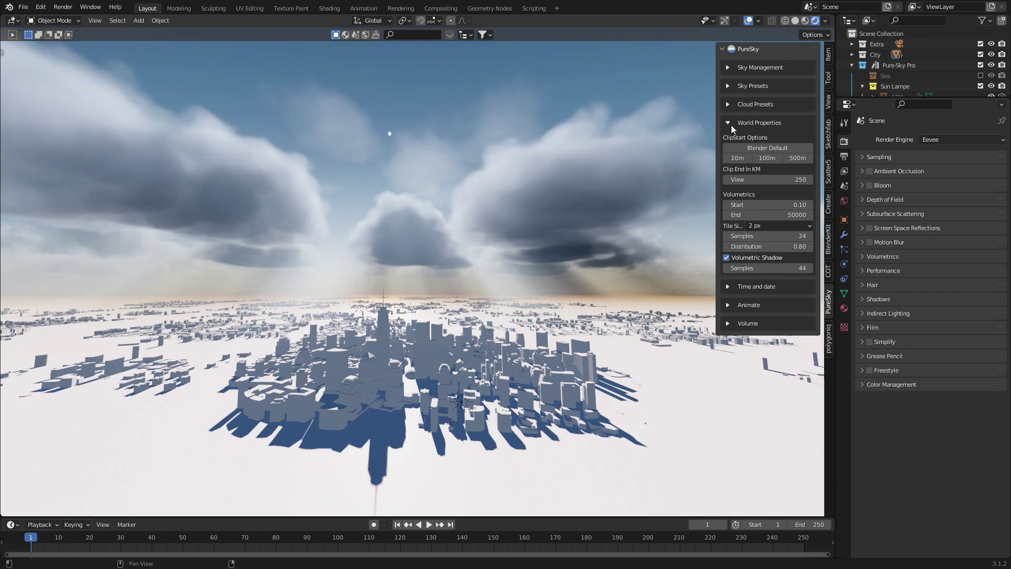
Apply the Day #001 sky preset to the scene, leaving the world properties section collapsed
{"action": "left_click", "coordinate": [731, 124]}
{"action": "left_click", "coordinate": [753, 86]}
{"action": "left_click", "coordinate": [767, 127]}
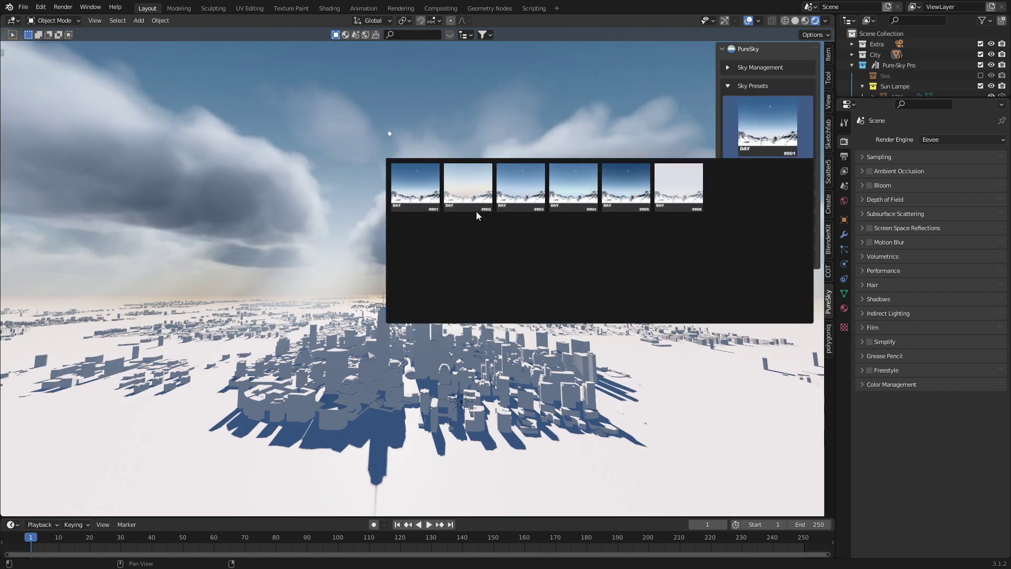
{"action": "left_click", "coordinate": [416, 189]}
{"action": "left_click", "coordinate": [754, 167]}
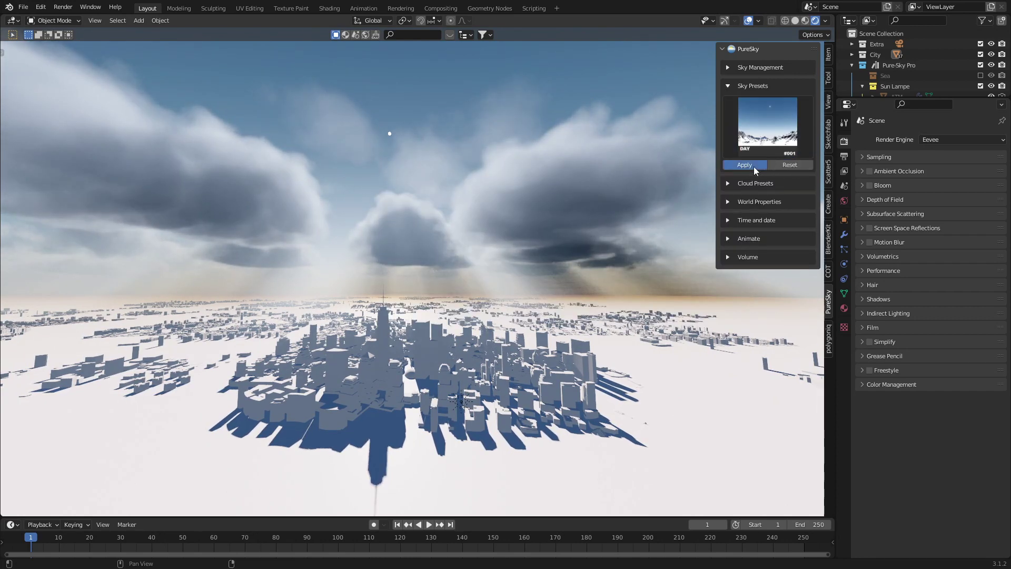
{"action": "left_click", "coordinate": [744, 165]}
Try the Day #002 sky preset, followed by the Day #005 sky preset
{"action": "left_click", "coordinate": [772, 119]}
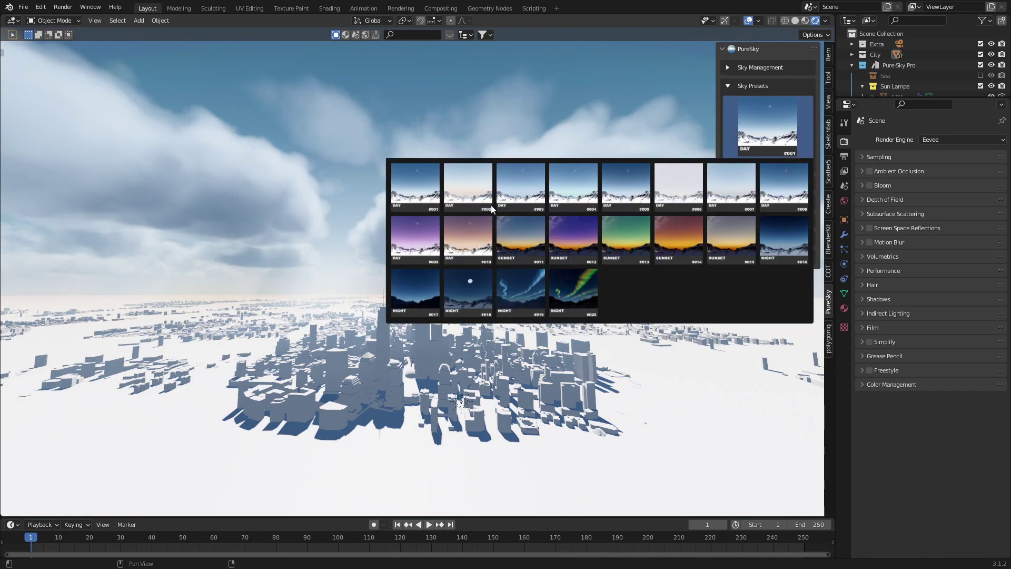
{"action": "left_click", "coordinate": [476, 188]}
{"action": "left_click", "coordinate": [748, 165]}
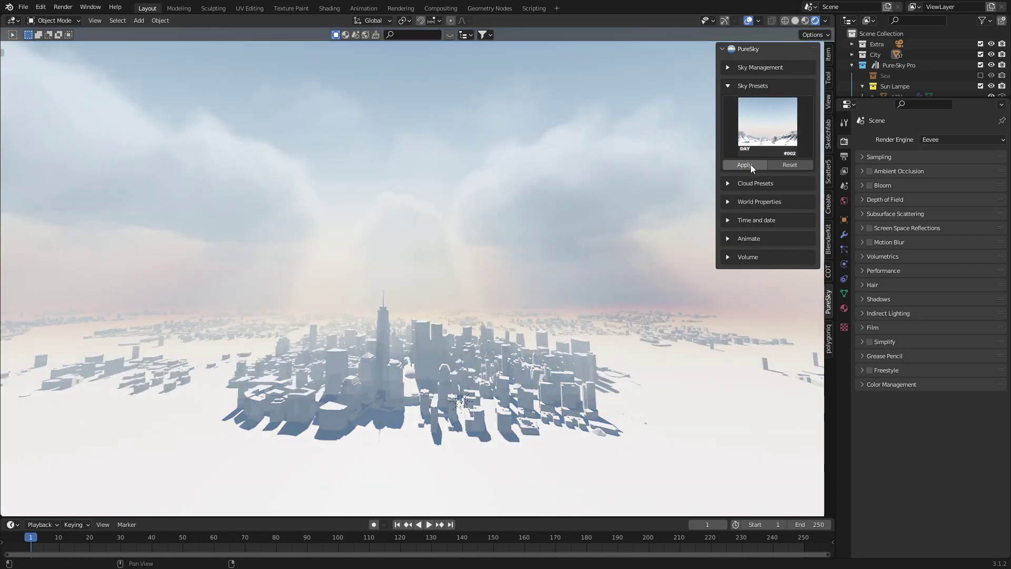
{"action": "left_click", "coordinate": [794, 132]}
{"action": "left_click", "coordinate": [624, 186]}
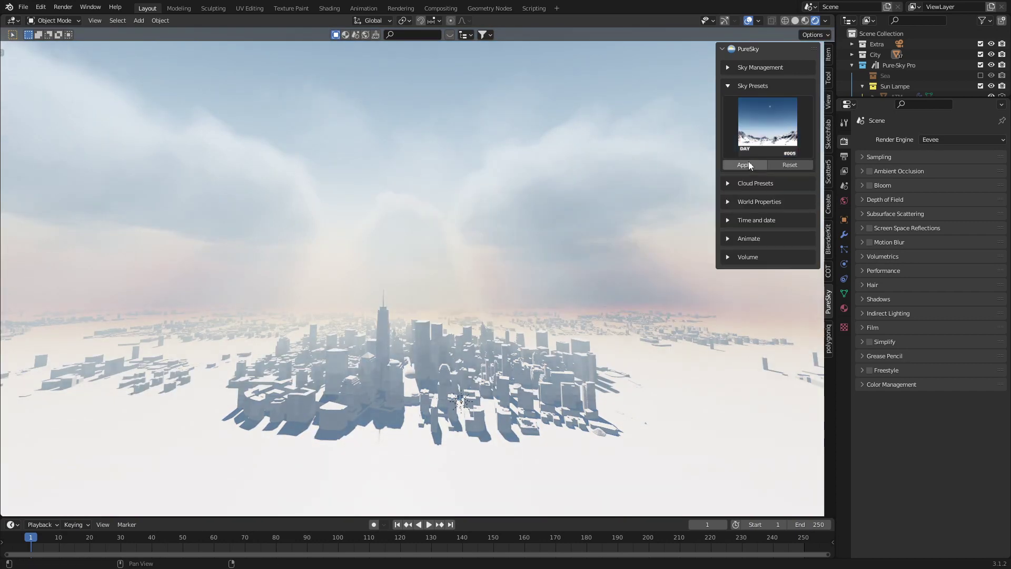
{"action": "left_click", "coordinate": [756, 165]}
Apply the Night #016 sky preset and look at the starry sky over the city
{"action": "left_click", "coordinate": [781, 131]}
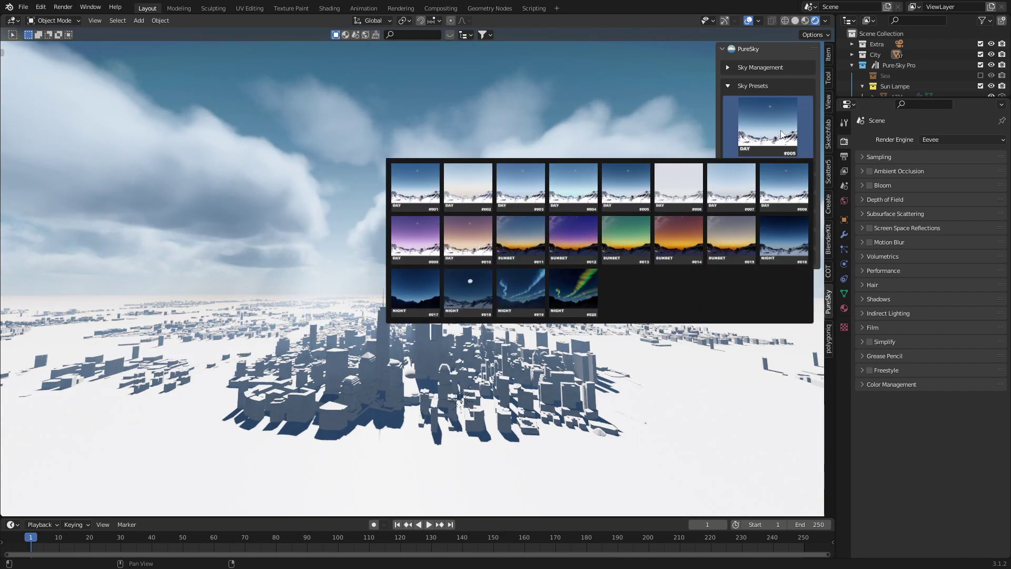
{"action": "left_click", "coordinate": [782, 238]}
{"action": "left_click", "coordinate": [750, 166]}
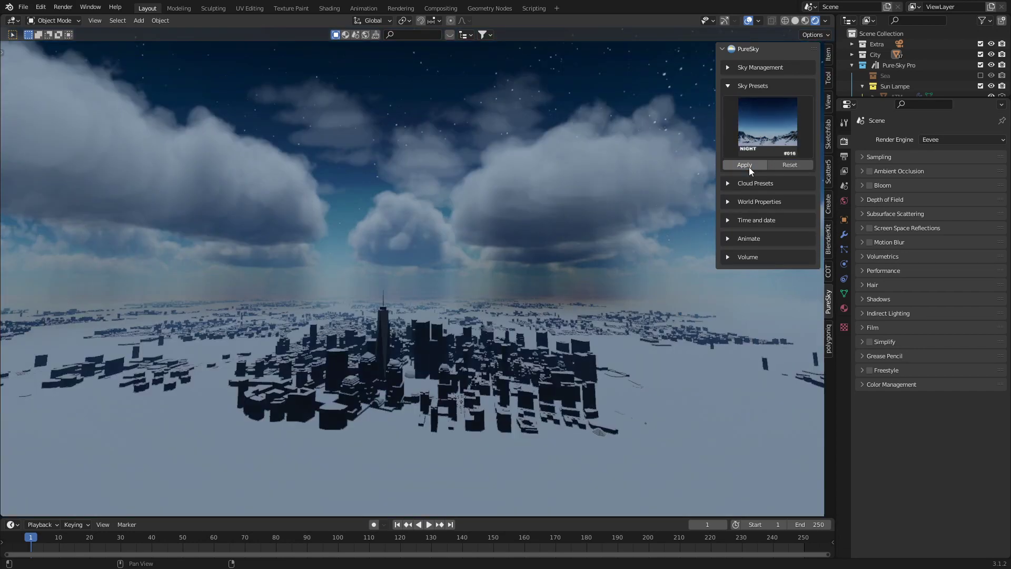
{"action": "mouse_move", "coordinate": [307, 317]}
{"action": "middle_mouse_down"}
{"action": "mouse_move", "coordinate": [450, 296]}
{"action": "mouse_move", "coordinate": [324, 306]}
{"action": "middle_mouse_up"}
Apply the Night #018 sky preset with the moon and view the sky from another side
{"action": "left_click", "coordinate": [752, 135]}
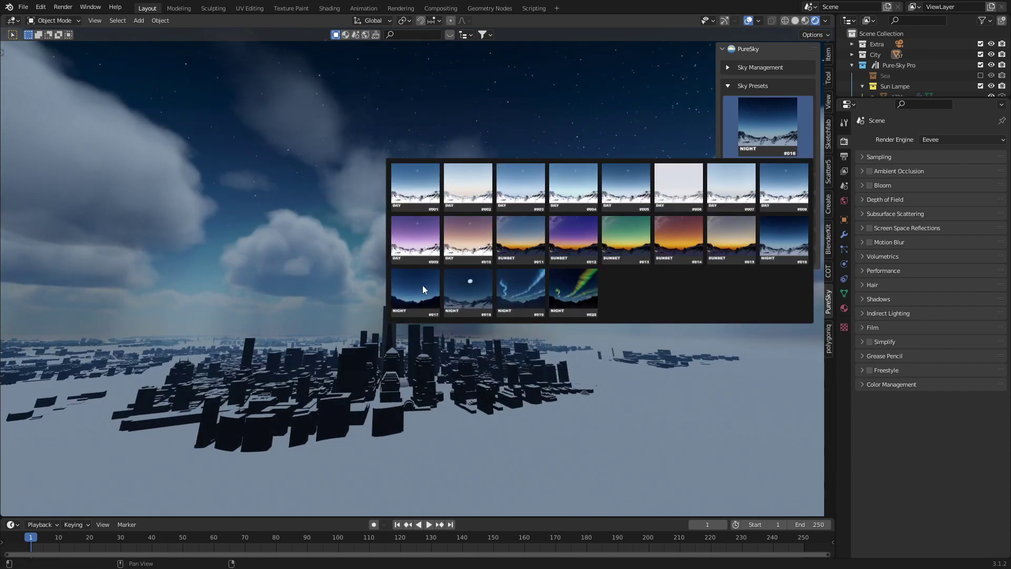
{"action": "left_click", "coordinate": [457, 283]}
{"action": "left_click", "coordinate": [744, 164]}
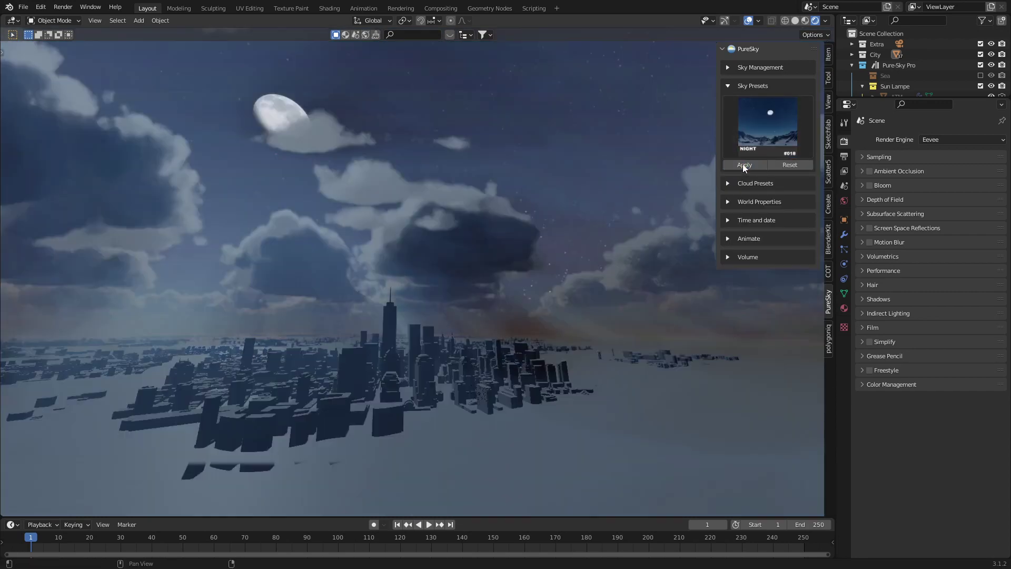
{"action": "middle_click_drag", "start_coordinate": [450, 282], "coordinate": [747, 100]}
Switch the sky to the Night #017 preset
{"action": "left_click", "coordinate": [773, 138]}
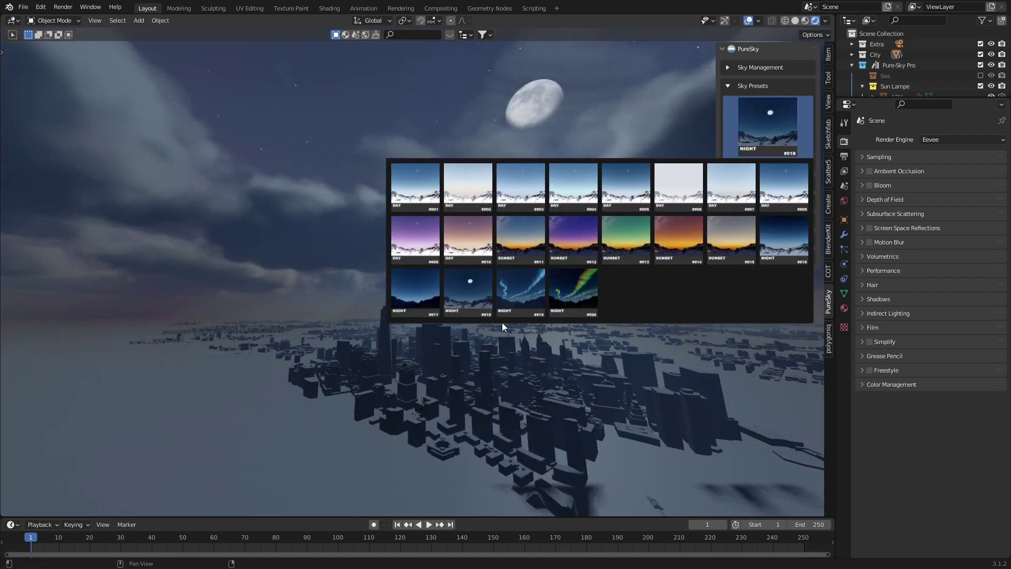
{"action": "left_click", "coordinate": [405, 301]}
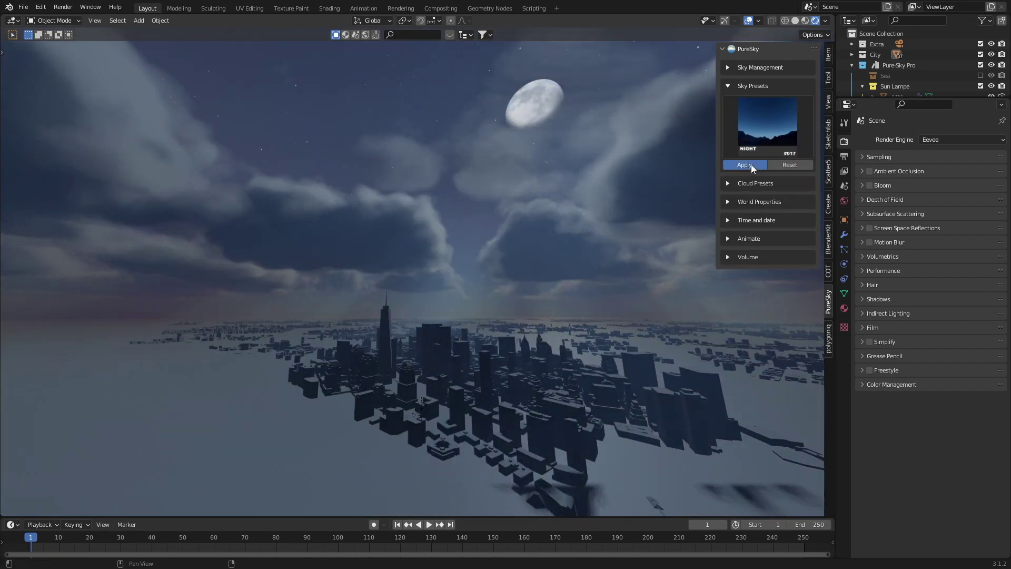
{"action": "left_click", "coordinate": [751, 164]}
Apply the Night #019 sky preset with the blue aurora and look at it between the clouds
{"action": "left_click", "coordinate": [767, 147]}
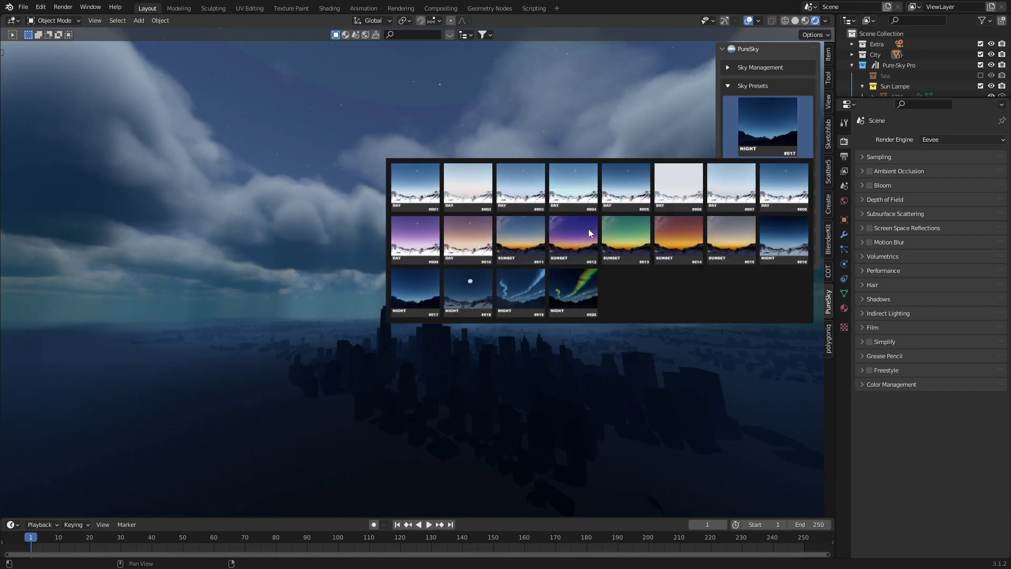
{"action": "left_click", "coordinate": [523, 293]}
{"action": "left_click", "coordinate": [750, 163]}
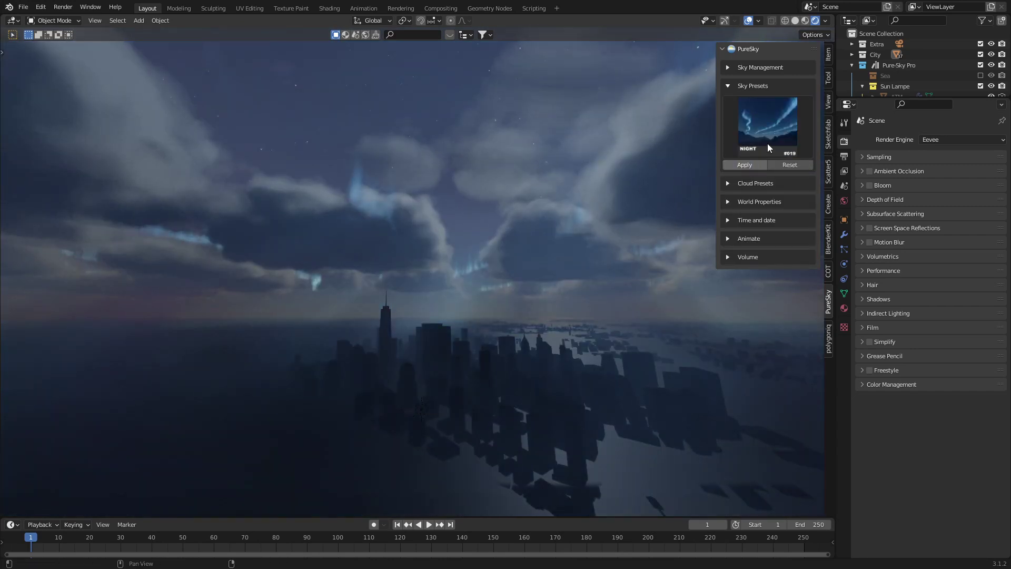
{"action": "left_click", "coordinate": [767, 147]}
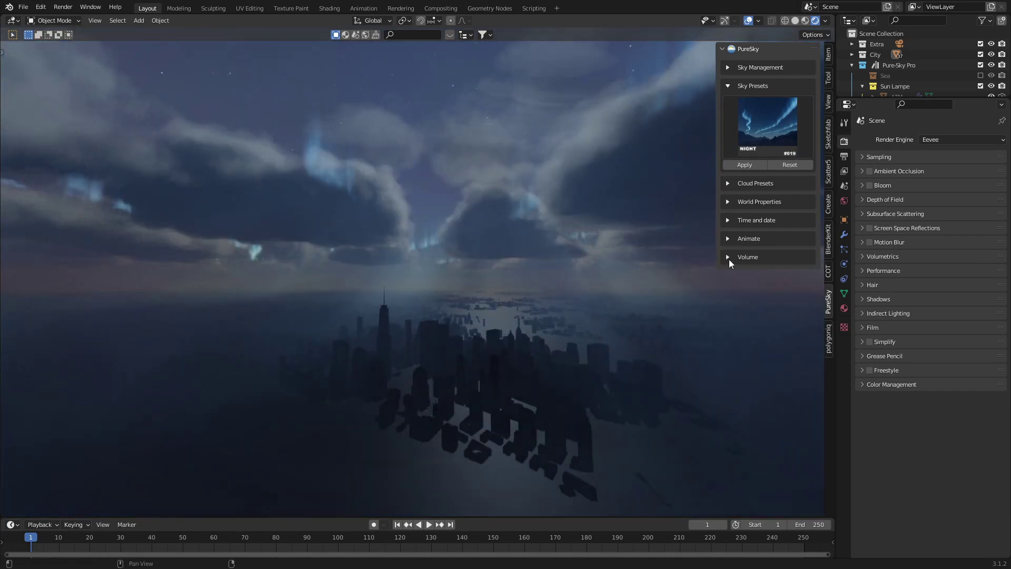
Set the High Altitude Clouds and Low Altitude Clouds volumes to 0 and apply the Night #020 sky preset with the green aurora
{"action": "left_click", "coordinate": [729, 258]}
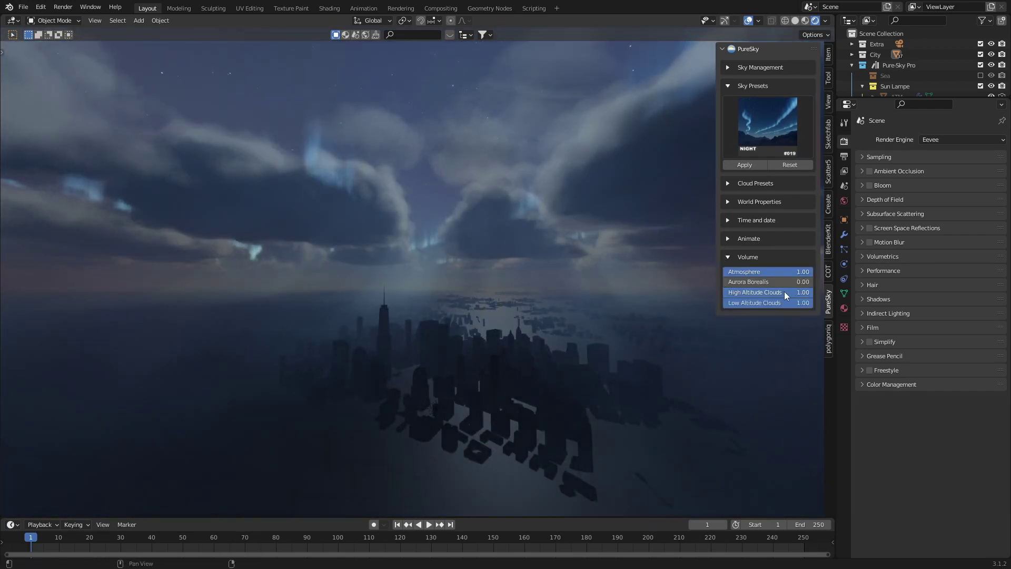
{"action": "left_click_drag", "start_coordinate": [778, 303], "coordinate": [295, 296]}
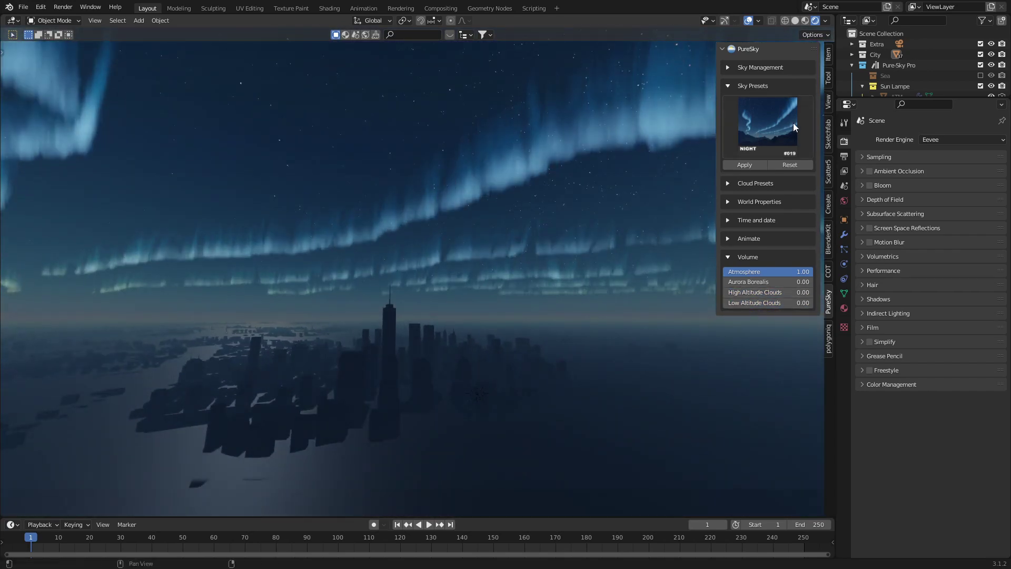
{"action": "left_click", "coordinate": [774, 135]}
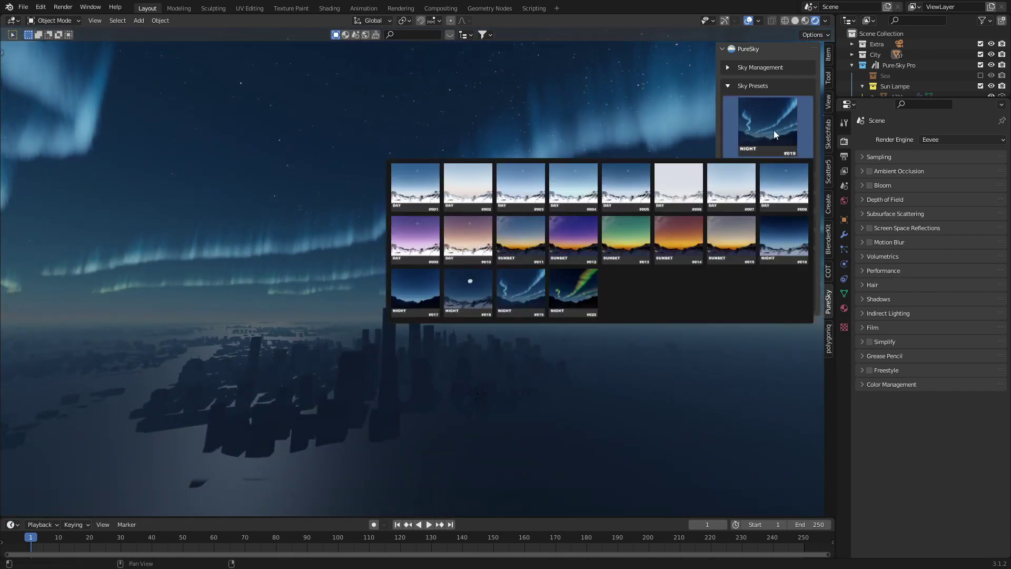
{"action": "left_click", "coordinate": [582, 289]}
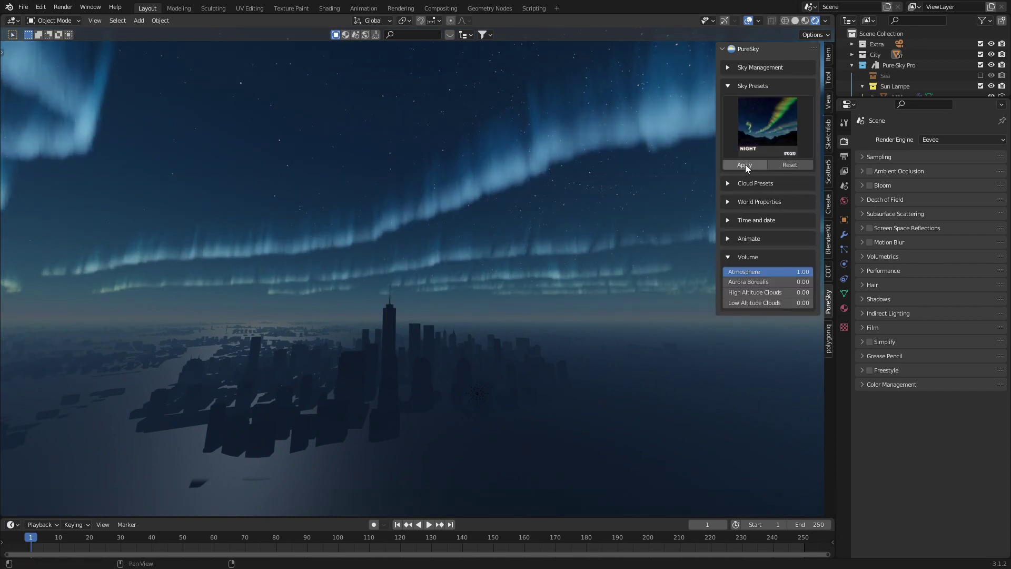
{"action": "left_click", "coordinate": [745, 164]}
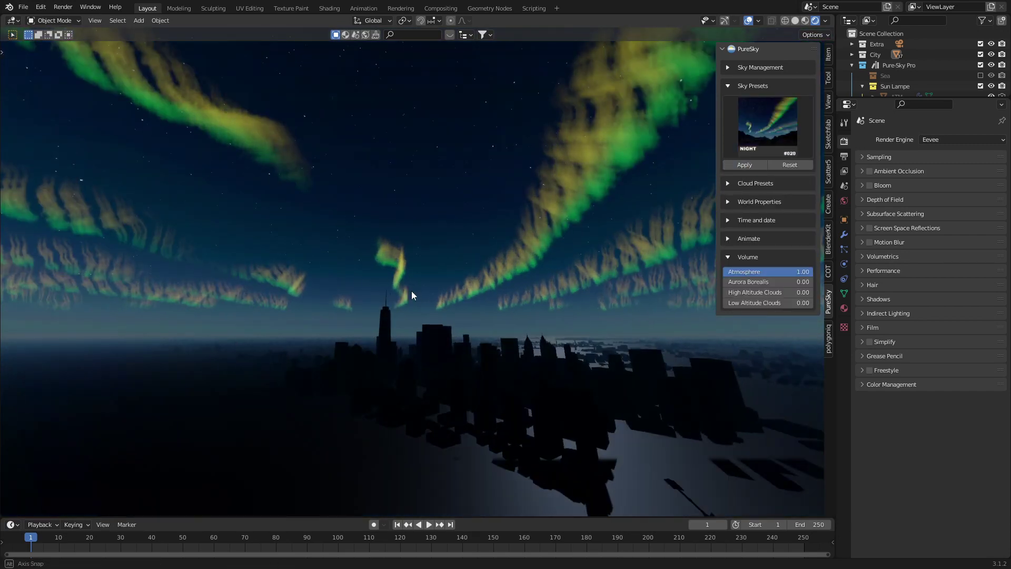
Try the Night #016 sky preset on the cloudless sky
{"action": "left_click", "coordinate": [794, 135]}
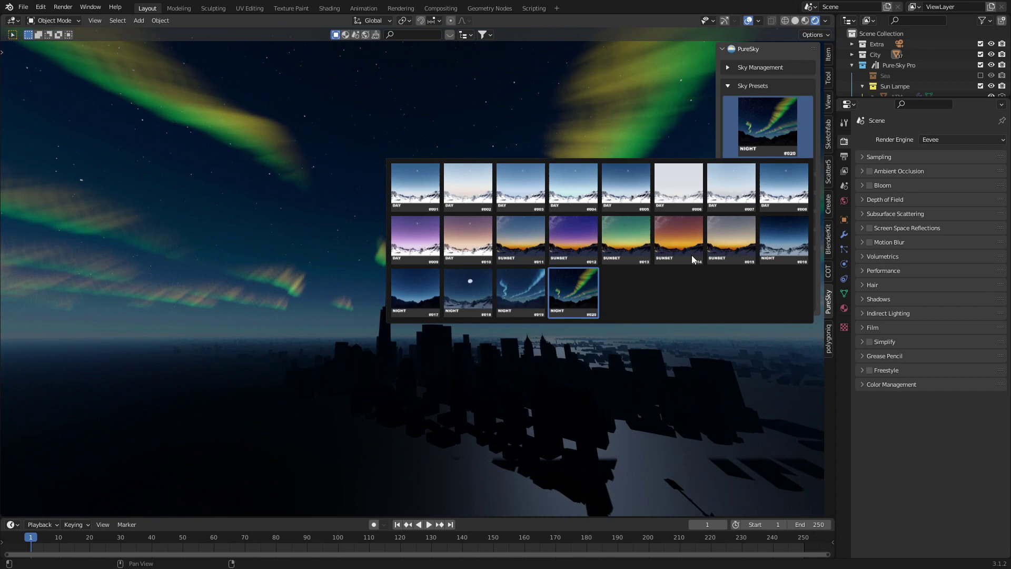
{"action": "left_click", "coordinate": [784, 244]}
{"action": "left_click", "coordinate": [752, 164]}
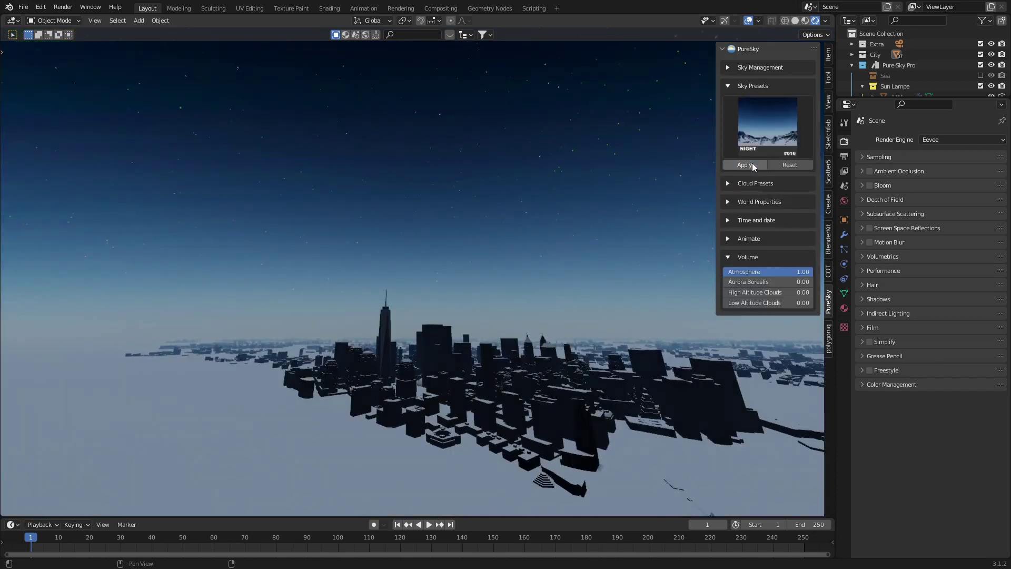
Apply the Day #001 sky preset to the cloudless sky and reset the sky preset
{"action": "left_click", "coordinate": [760, 121]}
{"action": "left_click", "coordinate": [416, 187]}
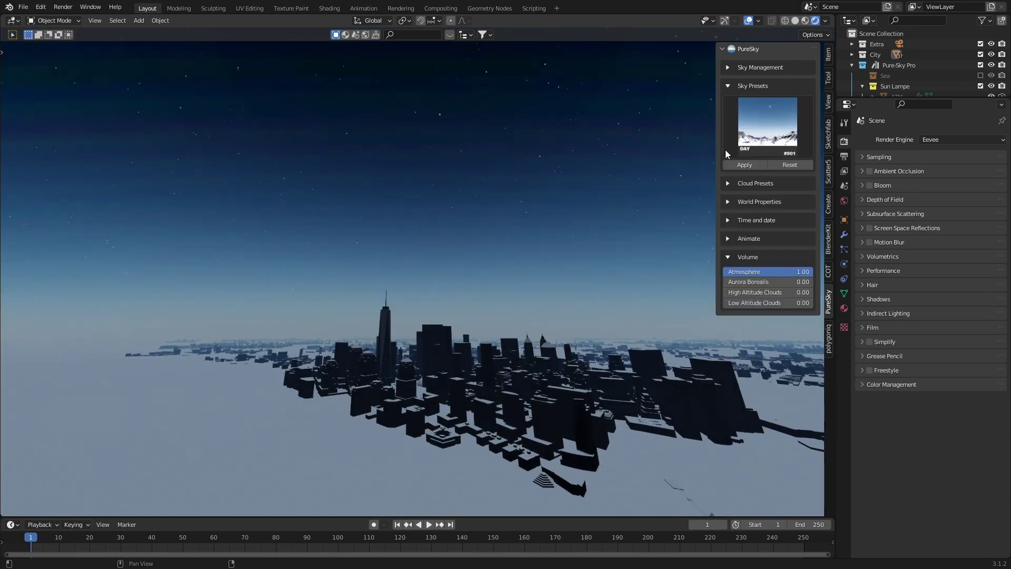
{"action": "left_click", "coordinate": [743, 165]}
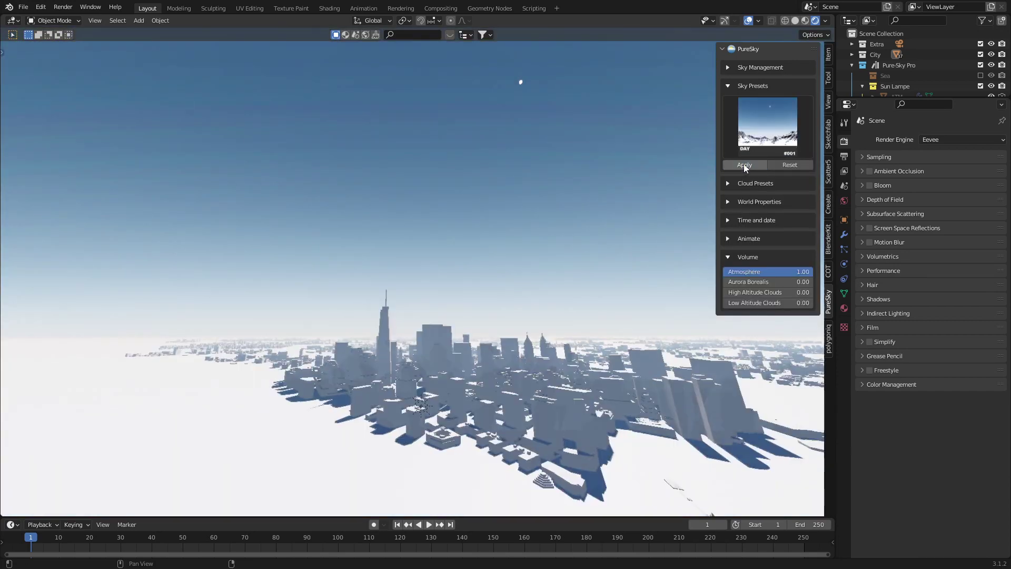
{"action": "left_click", "coordinate": [798, 167]}
{"action": "middle_click_drag", "start_coordinate": [385, 368], "coordinate": [705, 273]}
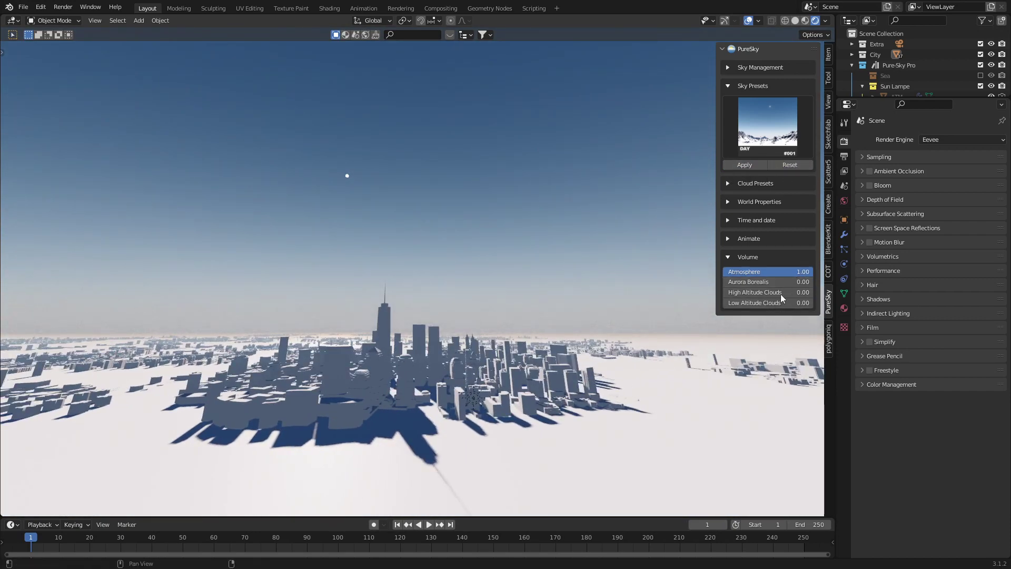
Collapse the sky presets and apply the Cumulus Humilis #002 cloud preset
{"action": "left_click", "coordinate": [727, 184]}
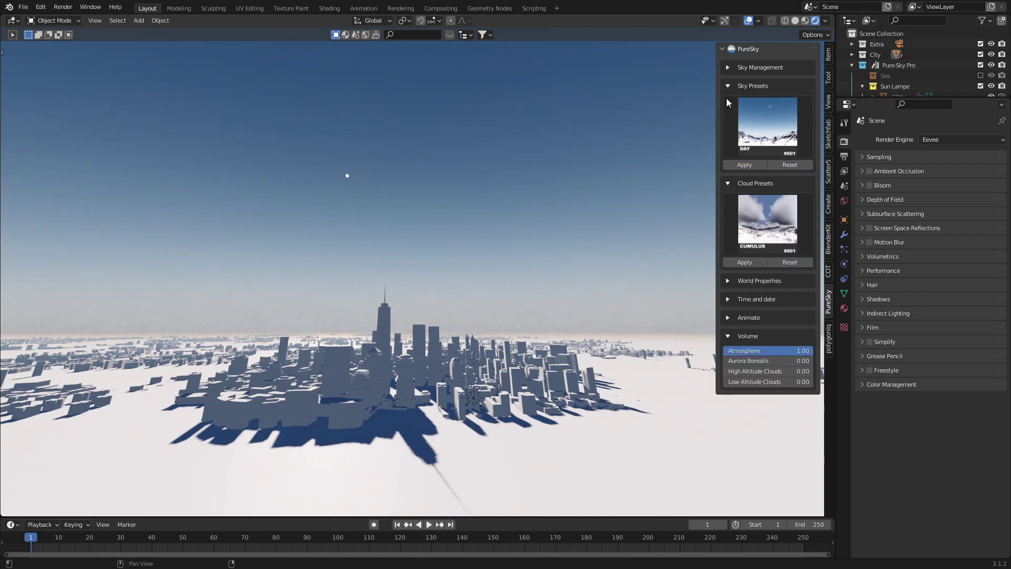
{"action": "left_click", "coordinate": [728, 86]}
{"action": "left_click", "coordinate": [767, 142]}
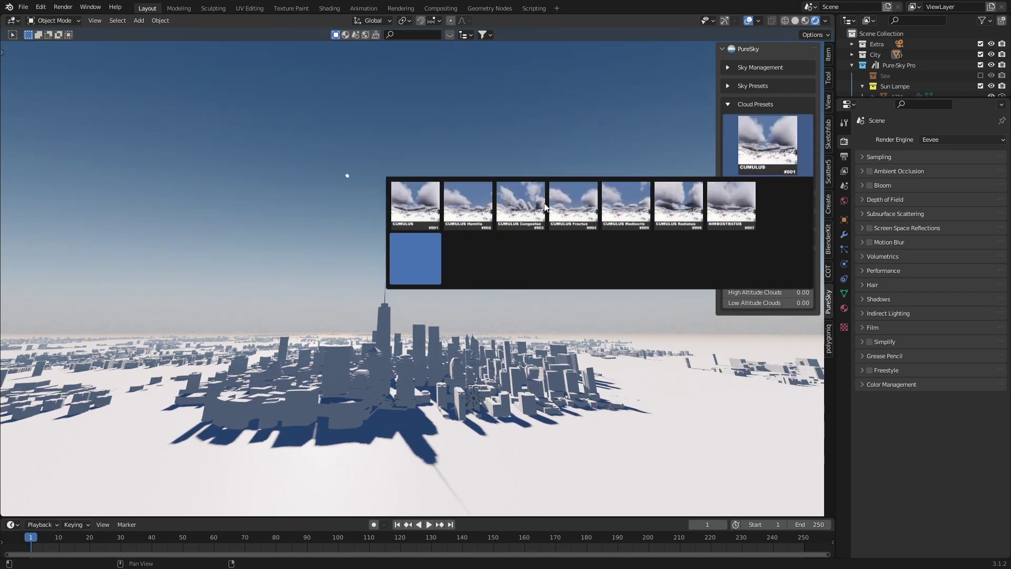
{"action": "left_click", "coordinate": [473, 214]}
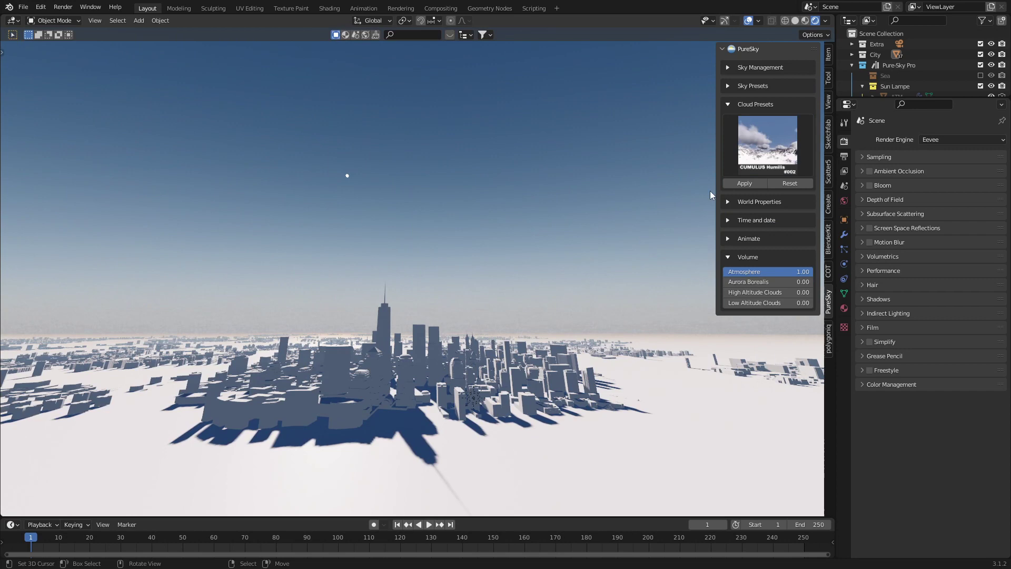
{"action": "left_click", "coordinate": [737, 183]}
{"action": "middle_click_drag", "start_coordinate": [456, 295], "coordinate": [413, 293]}
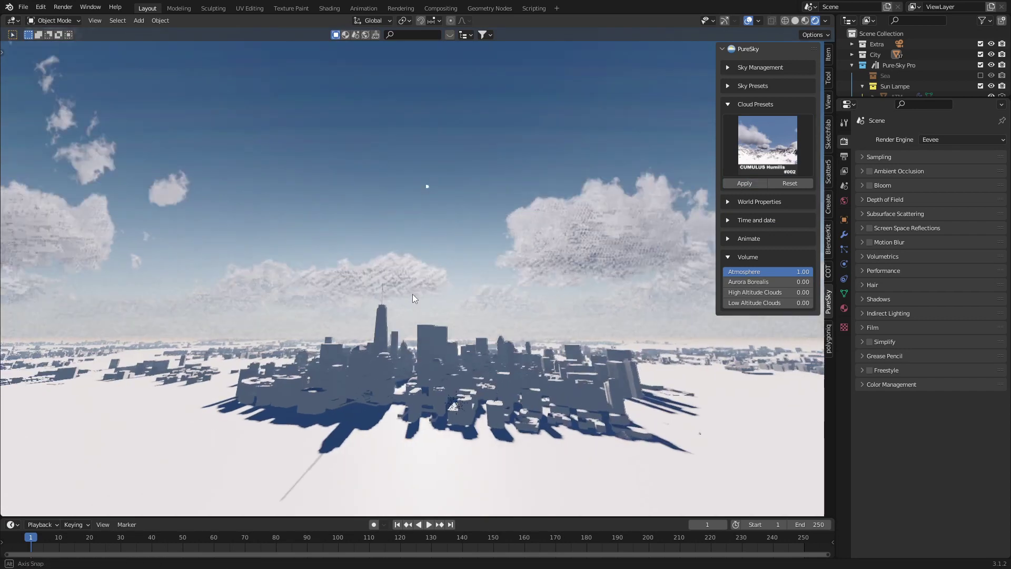
Set the clip start to 500 m in the world properties and look at the clouds around the city
{"action": "left_click", "coordinate": [728, 202]}
{"action": "left_click", "coordinate": [797, 237]}
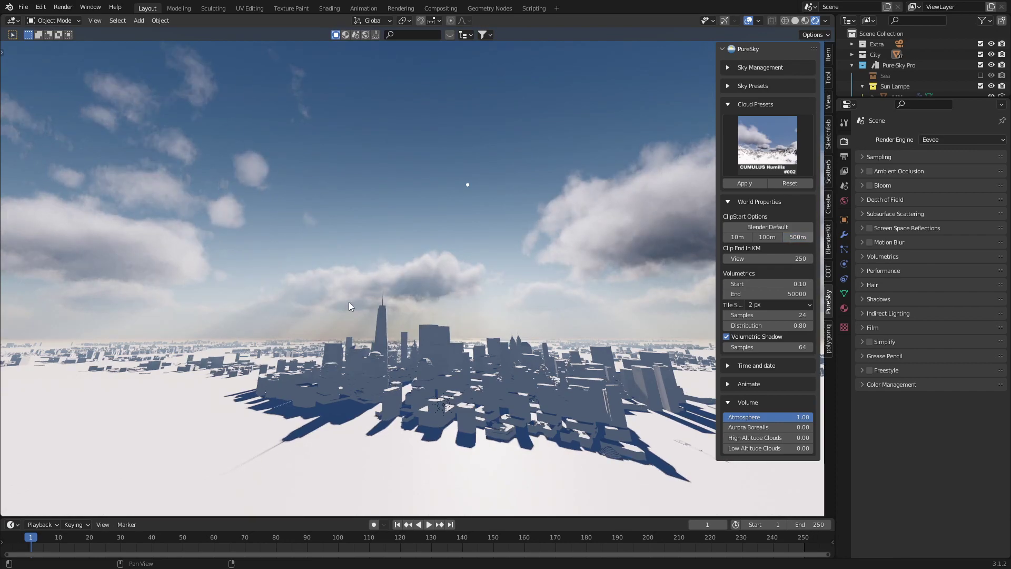
{"action": "middle_click_drag", "start_coordinate": [348, 301], "coordinate": [416, 310]}
Try the Cumulus Congestus #003 cloud preset, followed by the Nimbostratus #007 cloud preset
{"action": "left_click", "coordinate": [767, 145]}
{"action": "left_click", "coordinate": [536, 207]}
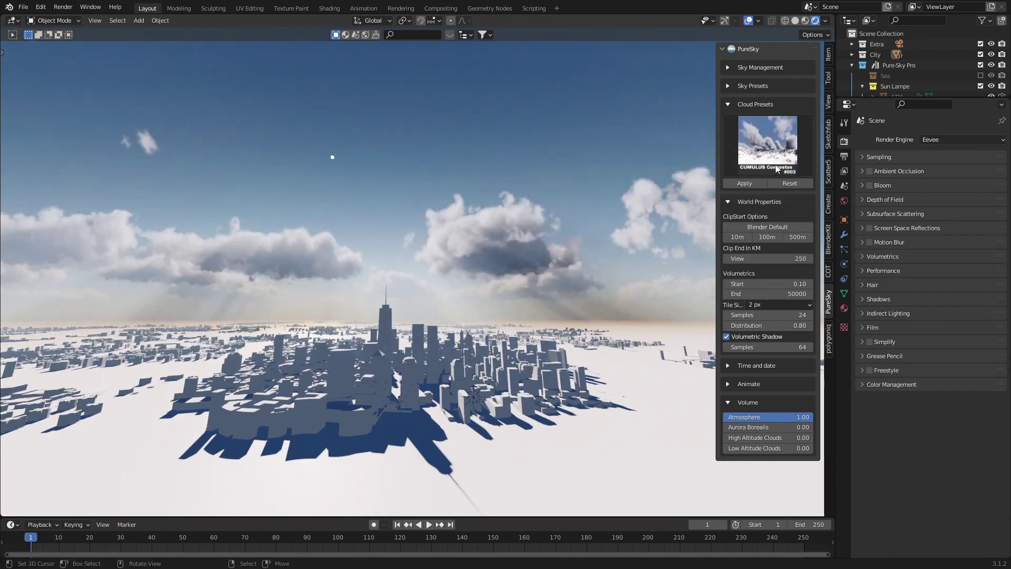
{"action": "left_click", "coordinate": [750, 182]}
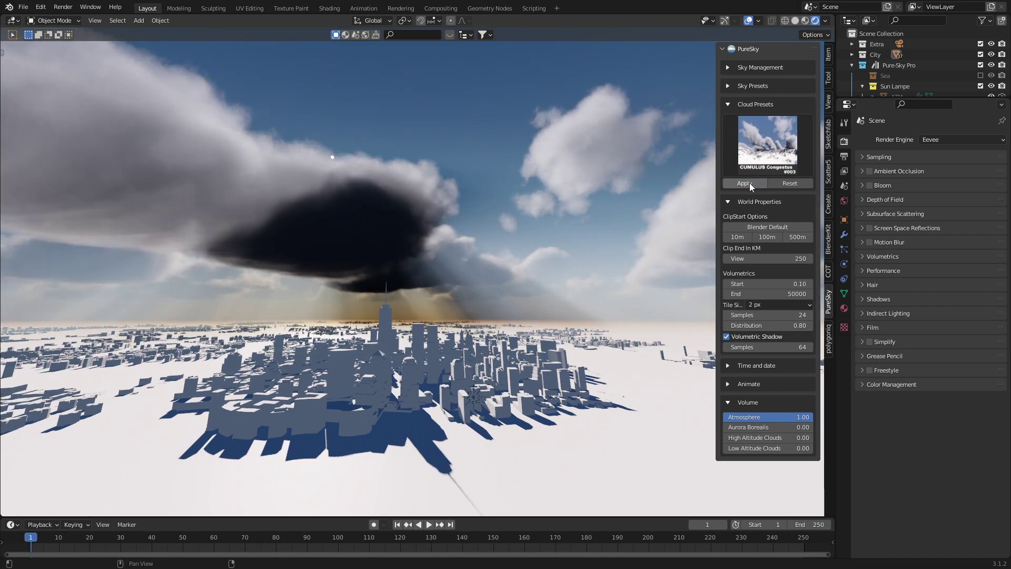
{"action": "left_click", "coordinate": [767, 152]}
{"action": "left_click", "coordinate": [732, 214]}
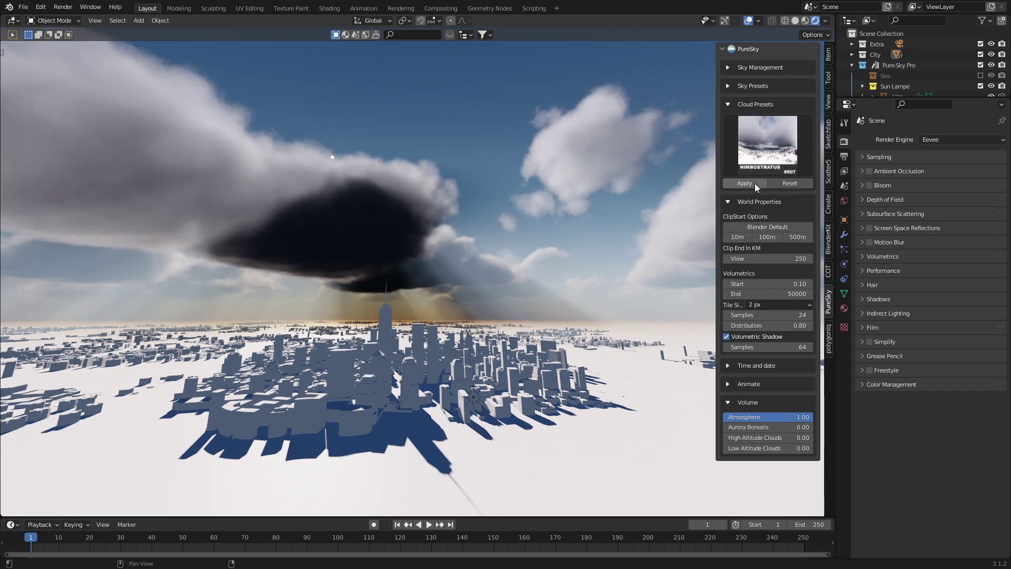
{"action": "left_click", "coordinate": [754, 183]}
Apply the Altocumulus #008 cloud preset
{"action": "left_click", "coordinate": [768, 140]}
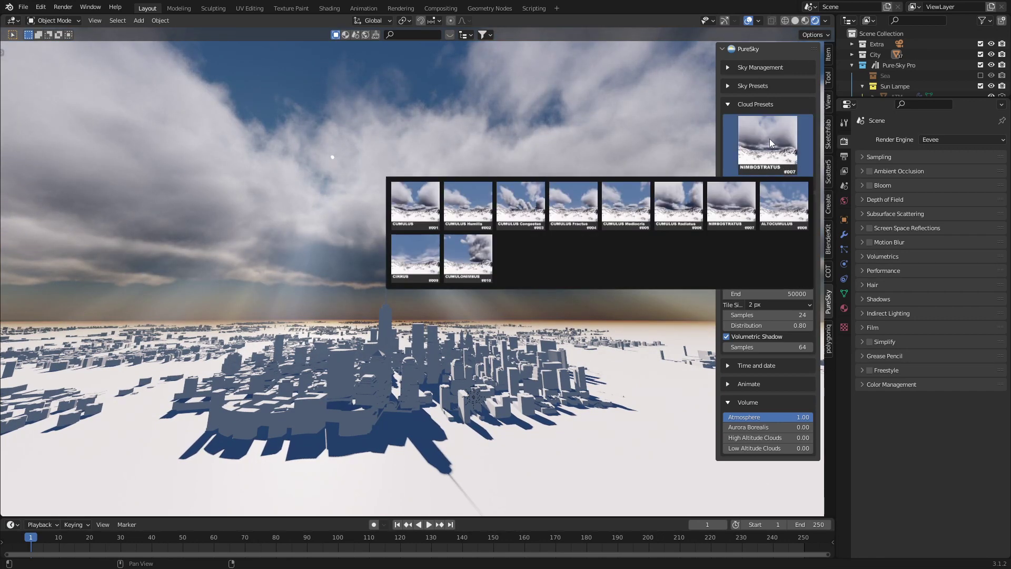
{"action": "left_click", "coordinate": [786, 213]}
{"action": "left_click", "coordinate": [756, 183]}
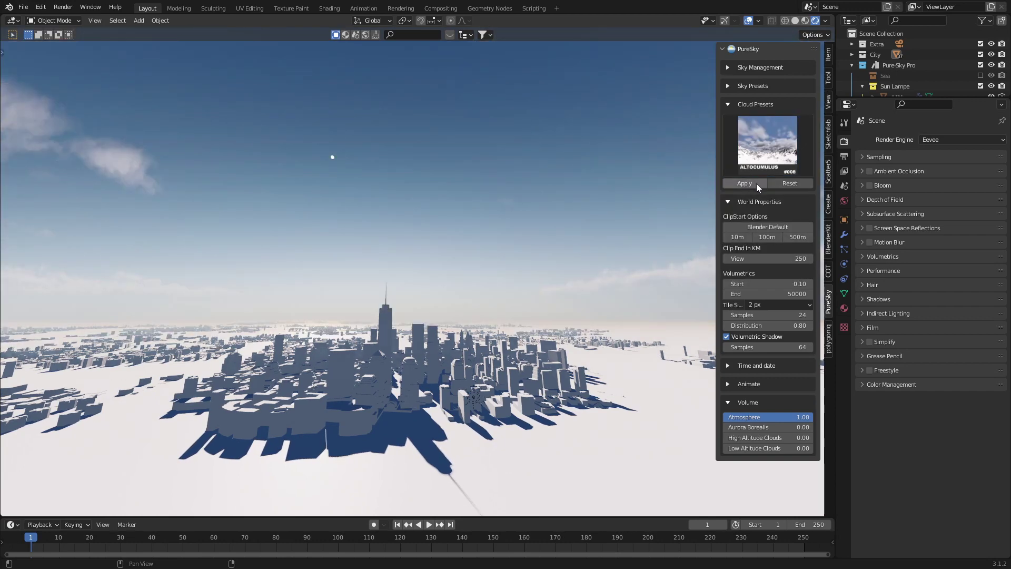
Select the Cirrus #009 cloud preset and replace it with Cumulus Humilis #002, applying that one
{"action": "left_click", "coordinate": [767, 156]}
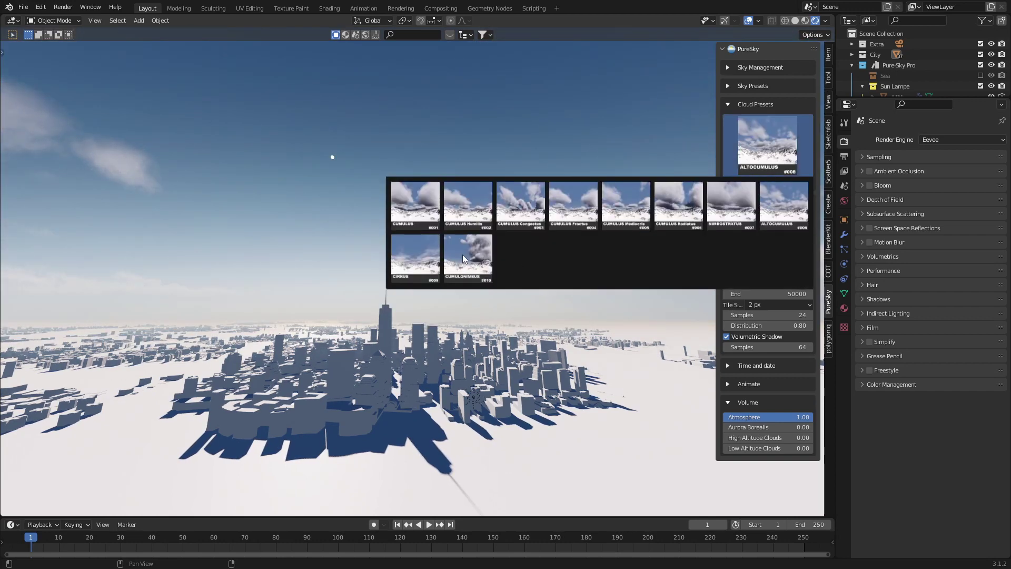
{"action": "left_click", "coordinate": [426, 256]}
{"action": "left_click", "coordinate": [767, 156]}
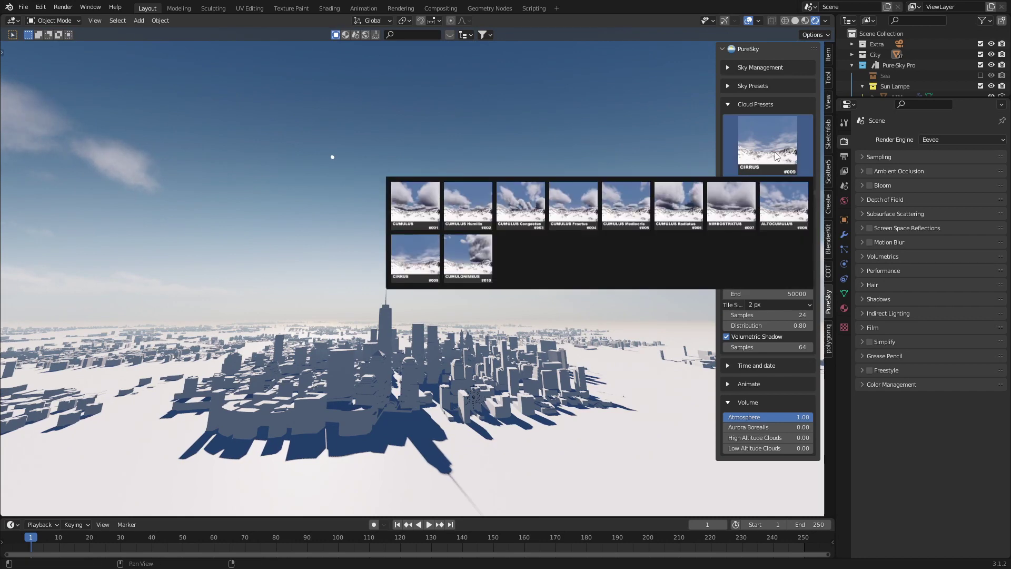
{"action": "left_click", "coordinate": [472, 200]}
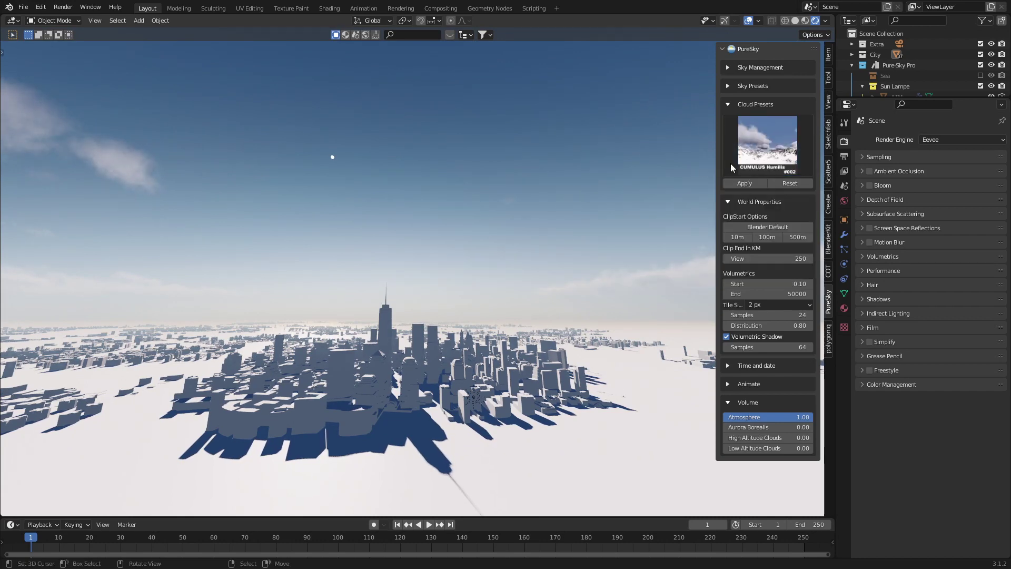
{"action": "left_click", "coordinate": [759, 182]}
Apply the Cumulus Congestus #003 cloud preset
{"action": "left_click", "coordinate": [774, 153]}
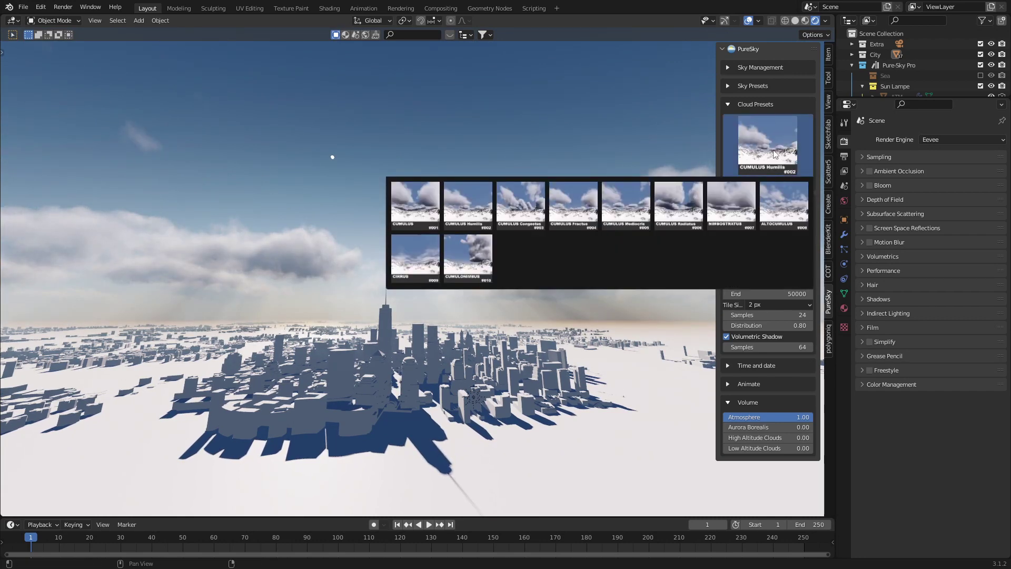
{"action": "left_click", "coordinate": [504, 212]}
{"action": "left_click", "coordinate": [746, 183]}
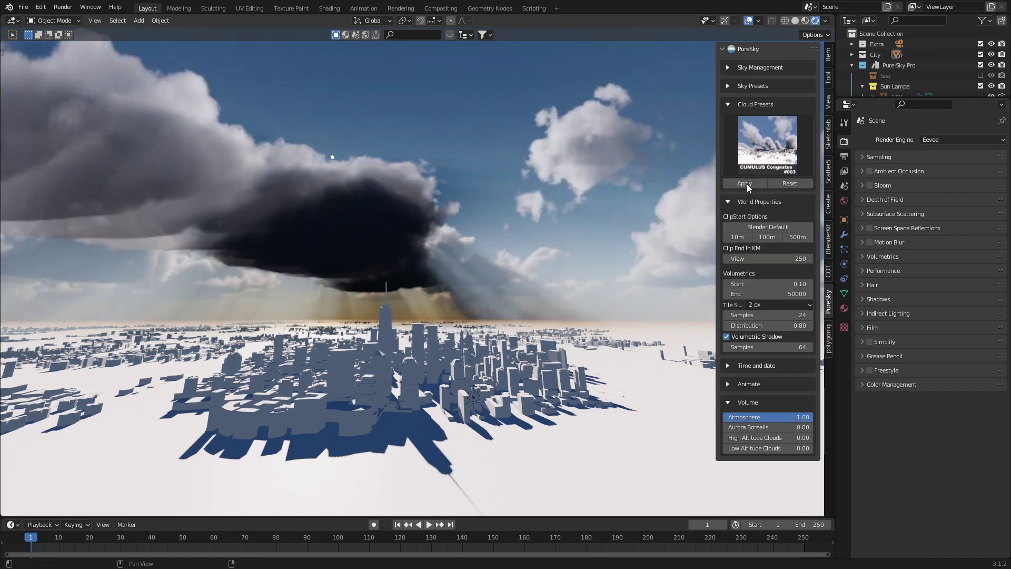
Walk through the scene and examine the Cumulus Congestus clouds above and around the city
{"action": "middle_click_drag", "start_coordinate": [504, 288], "coordinate": [547, 319]}
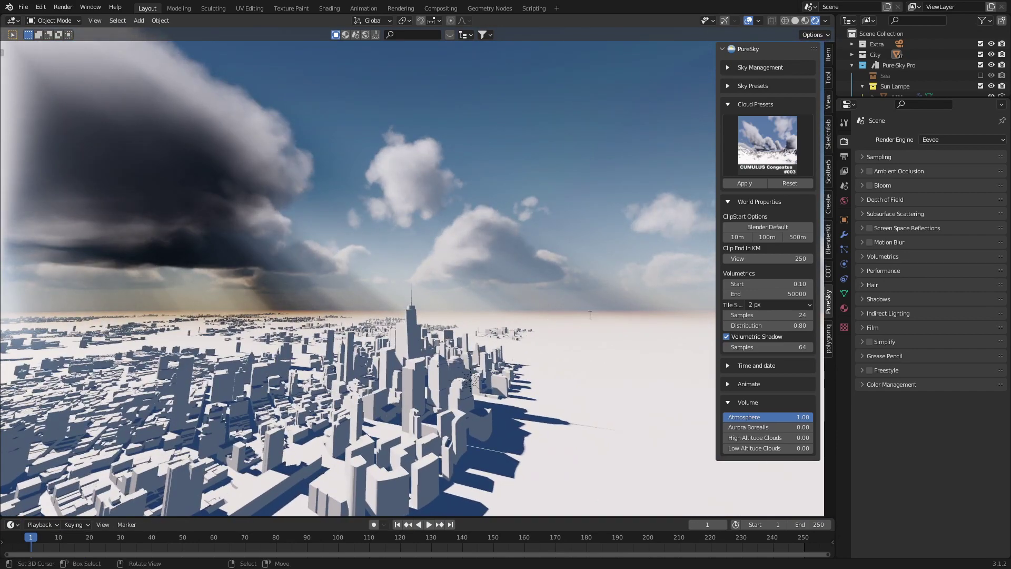
{"action": "key", "text": "F3"}
{"action": "left_click", "coordinate": [606, 329]}
{"action": "key", "text": "w"}
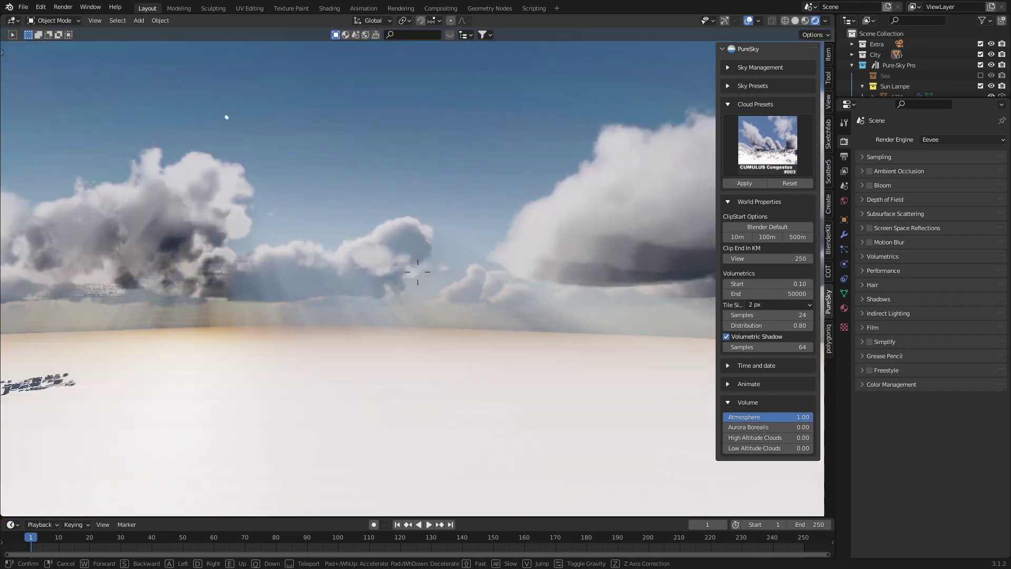
{"action": "key", "text": "w"}
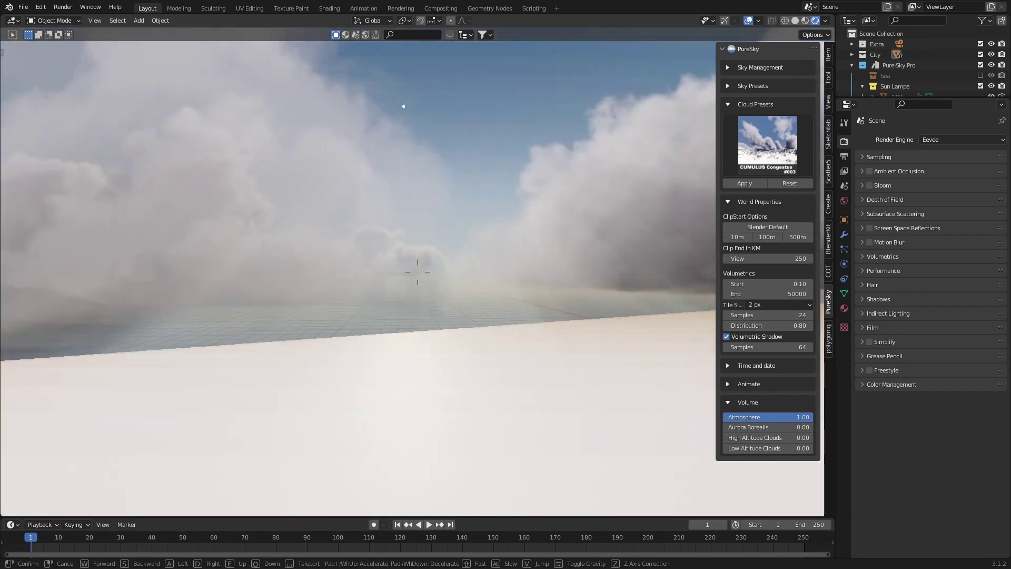
{"action": "key", "text": "Escape"}
{"action": "middle_click_drag", "start_coordinate": [387, 291], "coordinate": [889, 216]}
Expand the Low Altitude Clouds parameters in the world's volume settings and try varying their Random value
{"action": "left_click", "coordinate": [845, 201]}
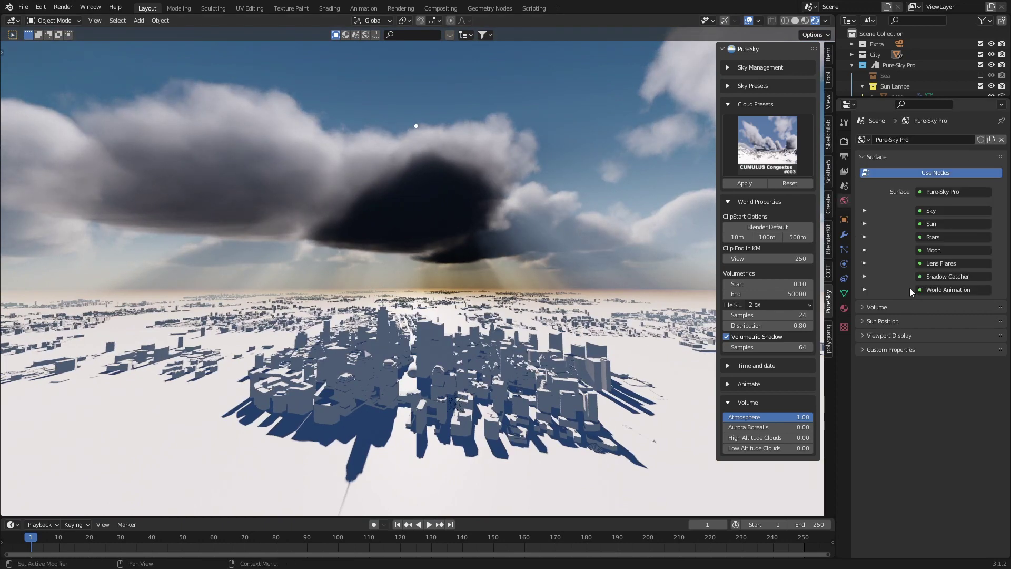
{"action": "left_click", "coordinate": [868, 308]}
{"action": "left_click", "coordinate": [862, 157]}
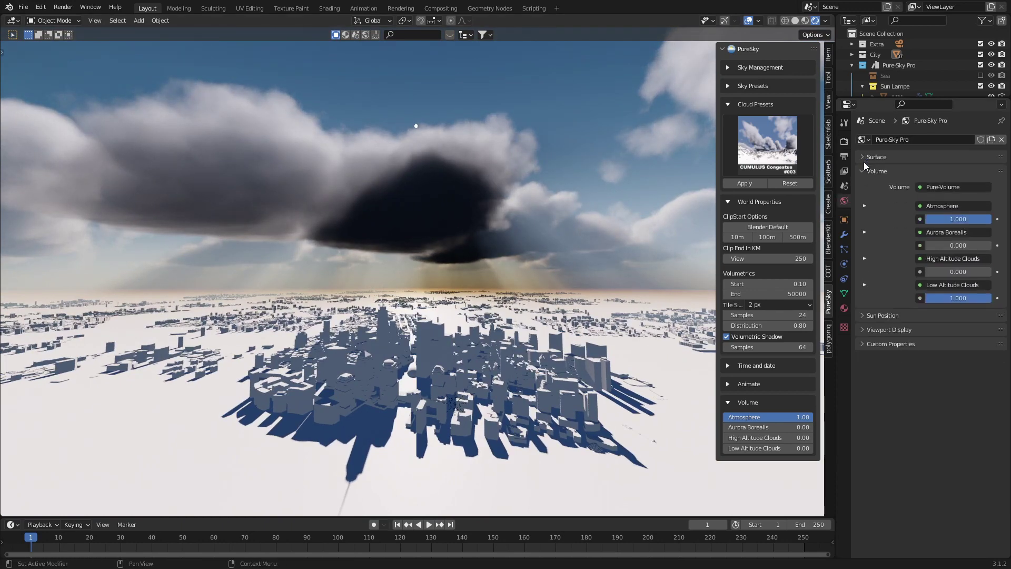
{"action": "left_click", "coordinate": [864, 283]}
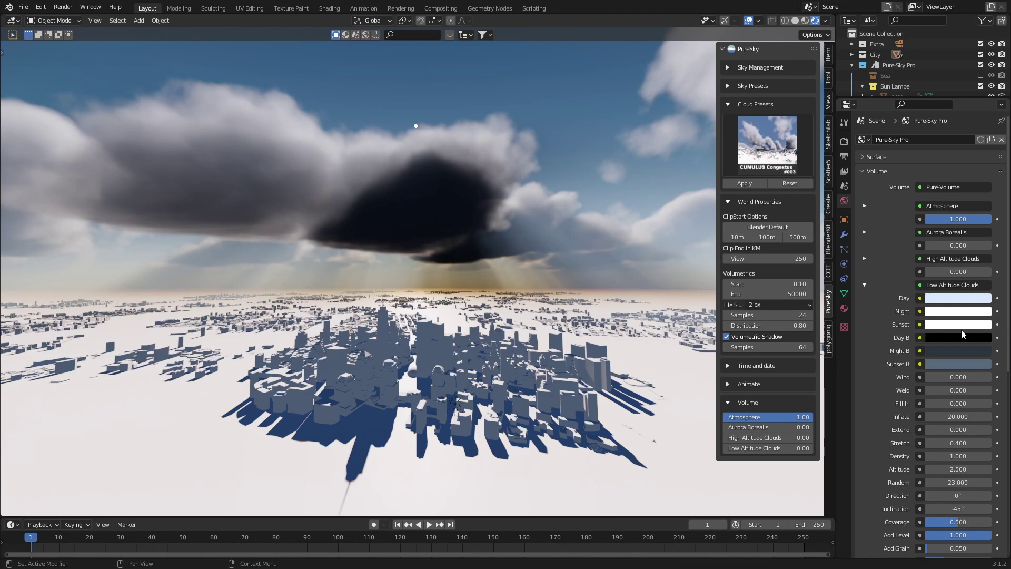
{"action": "scroll", "coordinate": [961, 329], "scroll_direction": "down", "scroll_amount": 8}
{"action": "scroll", "coordinate": [927, 263], "scroll_direction": "down", "scroll_amount": 3}
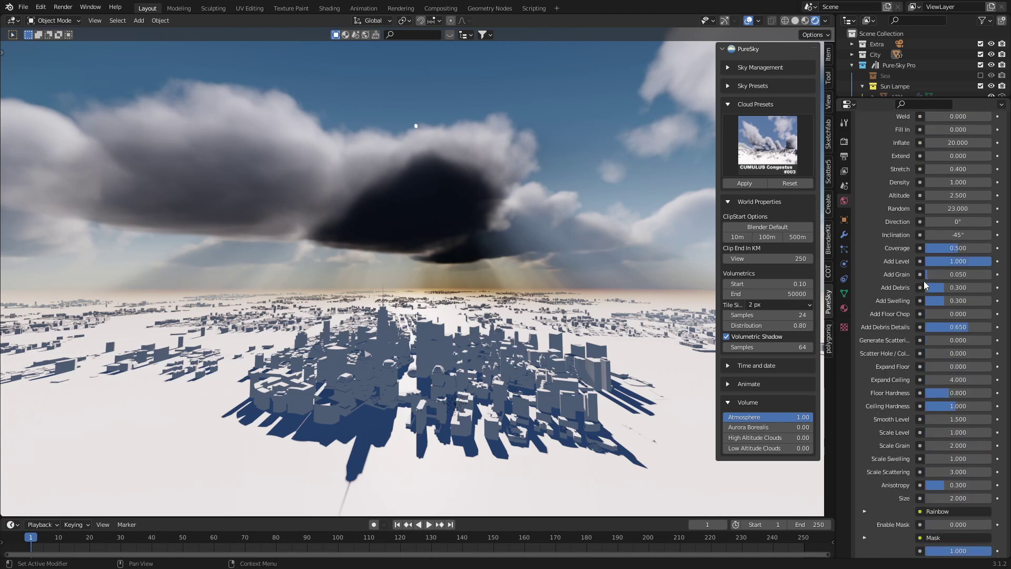
{"action": "left_click_drag", "start_coordinate": [957, 250], "coordinate": [986, 250]}
{"action": "key", "text": "Escape"}
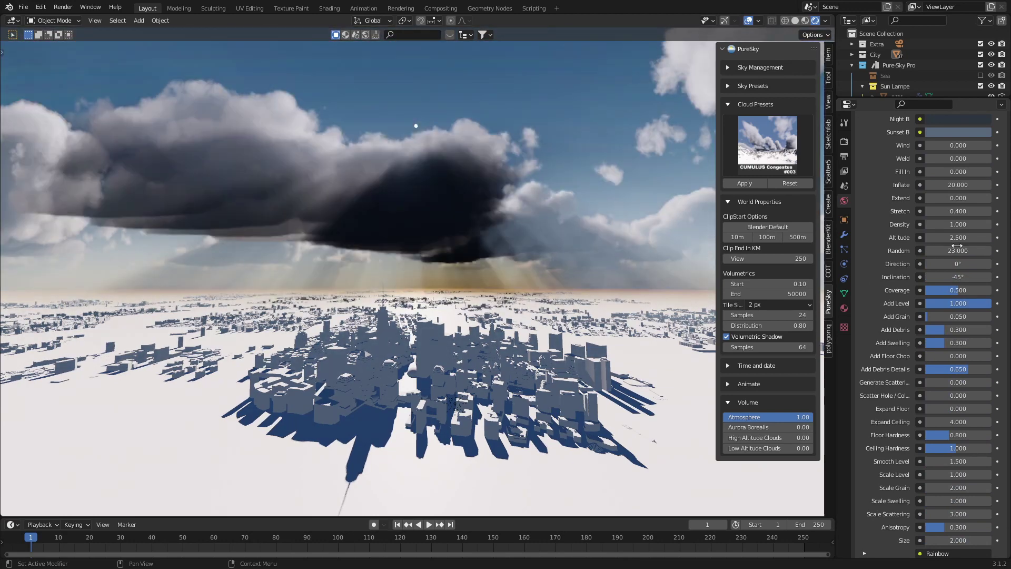
Apply the Cumulus #001 cloud preset
{"action": "left_click", "coordinate": [751, 150]}
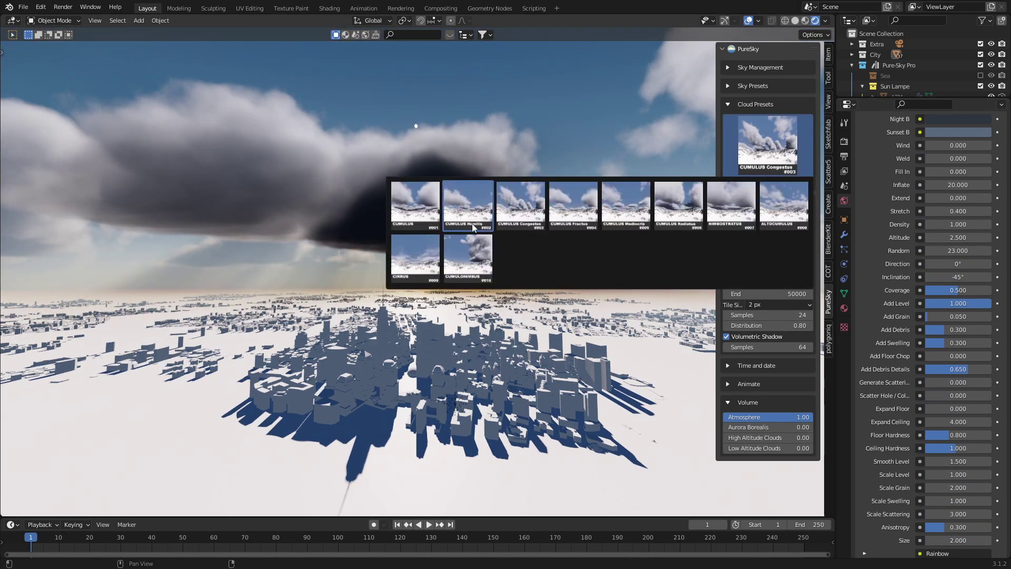
{"action": "left_click", "coordinate": [416, 218]}
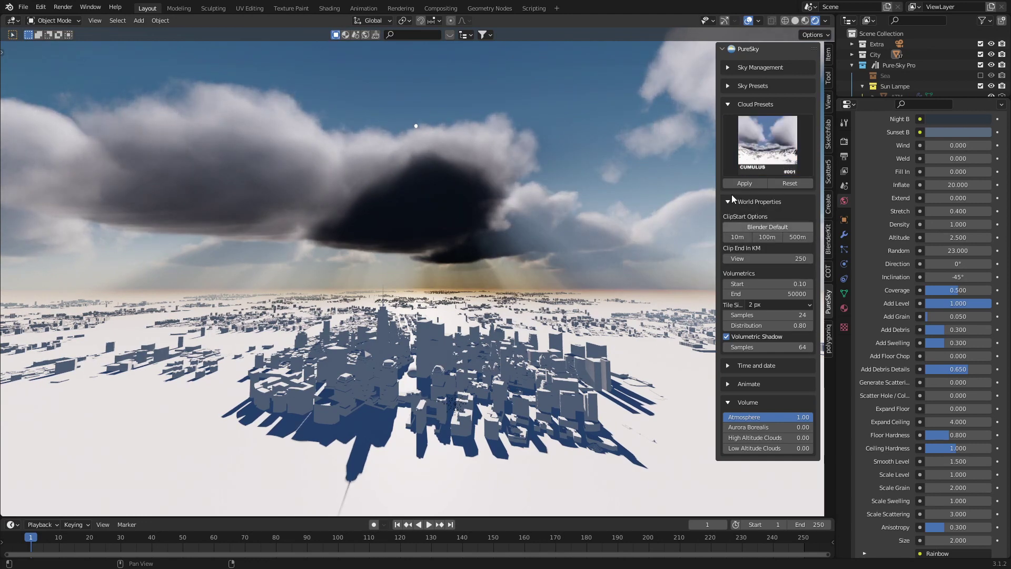
{"action": "left_click", "coordinate": [748, 182]}
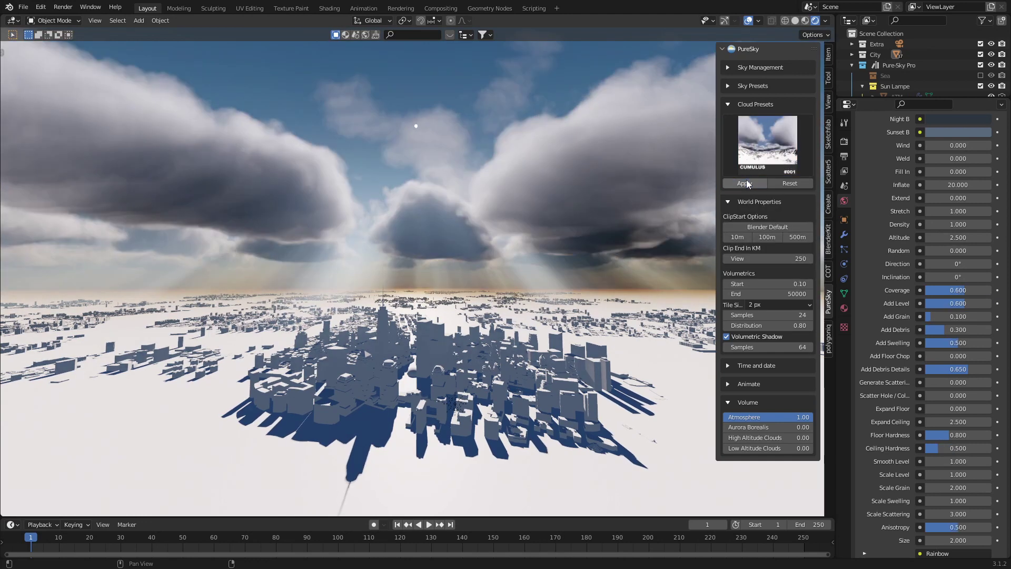
Try different Random and Wind values for the low altitude clouds
{"action": "left_click_drag", "start_coordinate": [957, 251], "coordinate": [1003, 250]}
{"action": "right_click", "coordinate": [951, 249]}
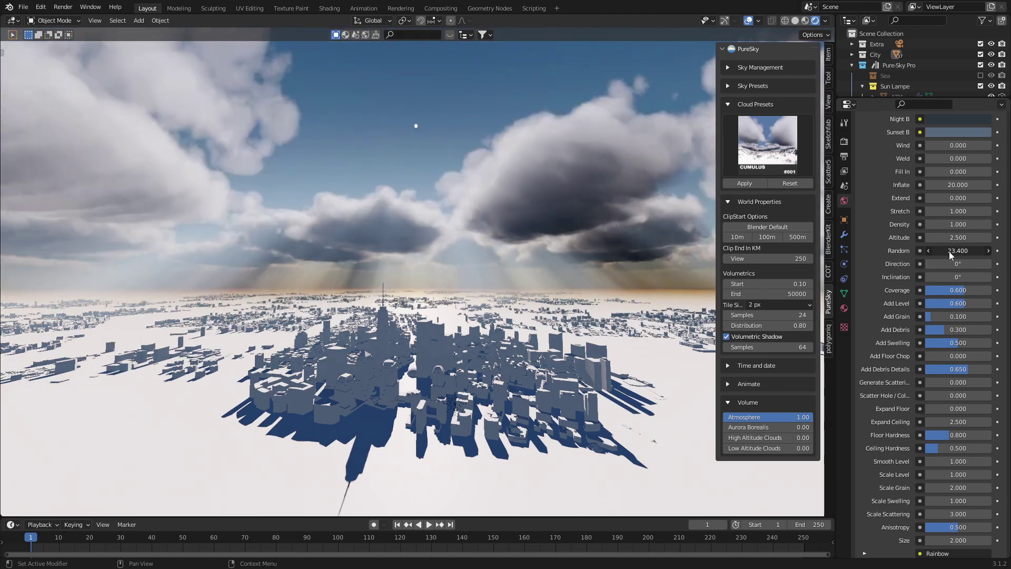
{"action": "left_click_drag", "start_coordinate": [957, 145], "coordinate": [1003, 146]}
{"action": "right_click", "coordinate": [958, 146]}
Collapse the add-on's World Properties and Volume sections and the Low Altitude Clouds parameters, and expand the Animate settings
{"action": "scroll", "coordinate": [886, 157], "scroll_direction": "up", "scroll_amount": 3}
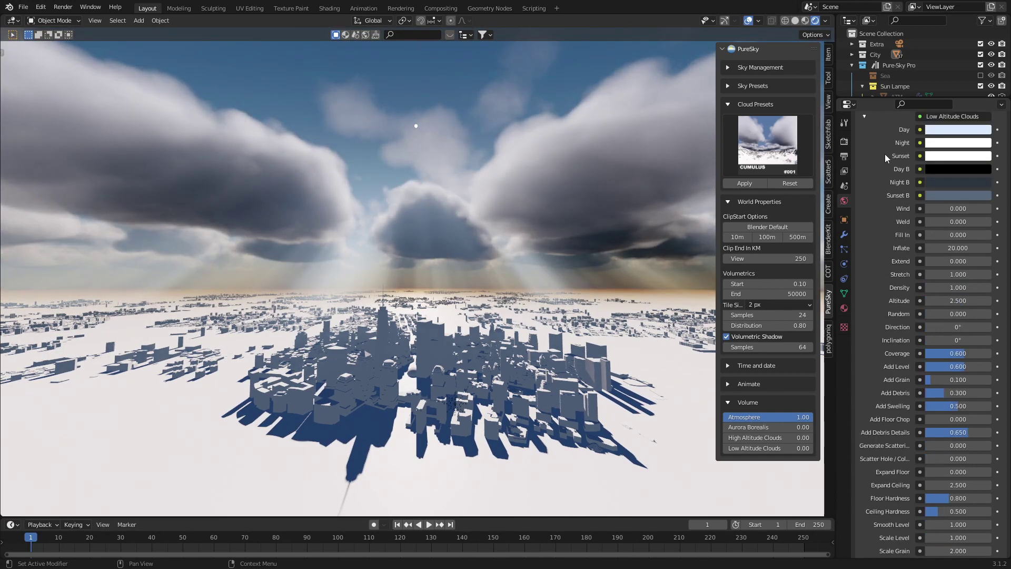
{"action": "left_click", "coordinate": [728, 203]}
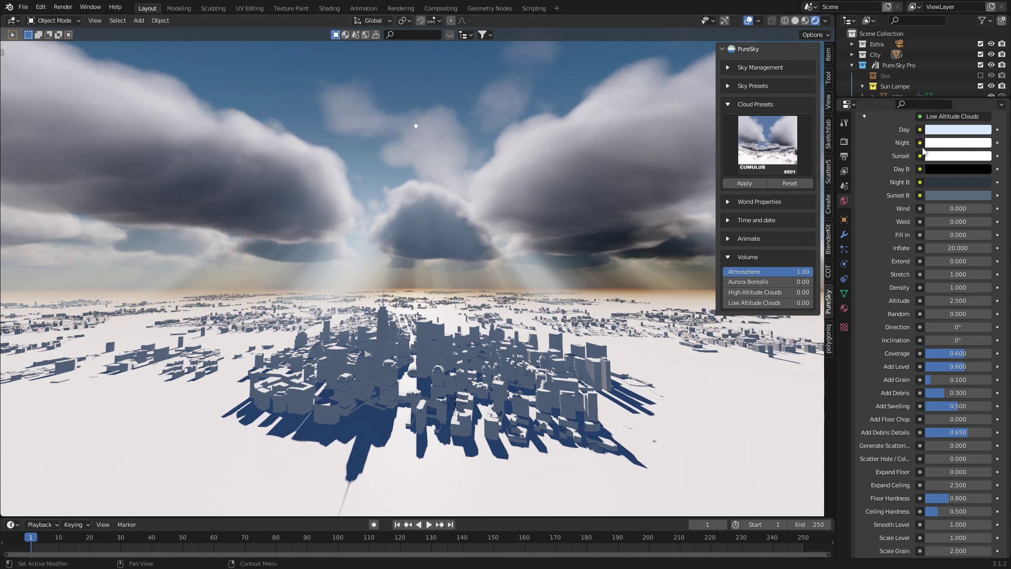
{"action": "scroll", "coordinate": [865, 135], "scroll_direction": "up", "scroll_amount": 2}
{"action": "left_click", "coordinate": [863, 139]}
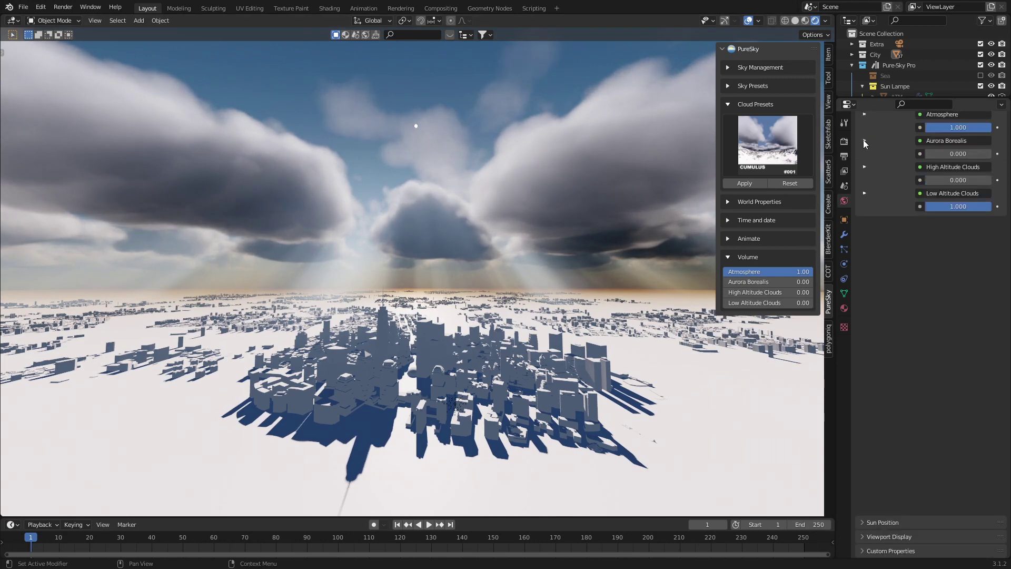
{"action": "left_click", "coordinate": [728, 257]}
{"action": "left_click", "coordinate": [732, 239]}
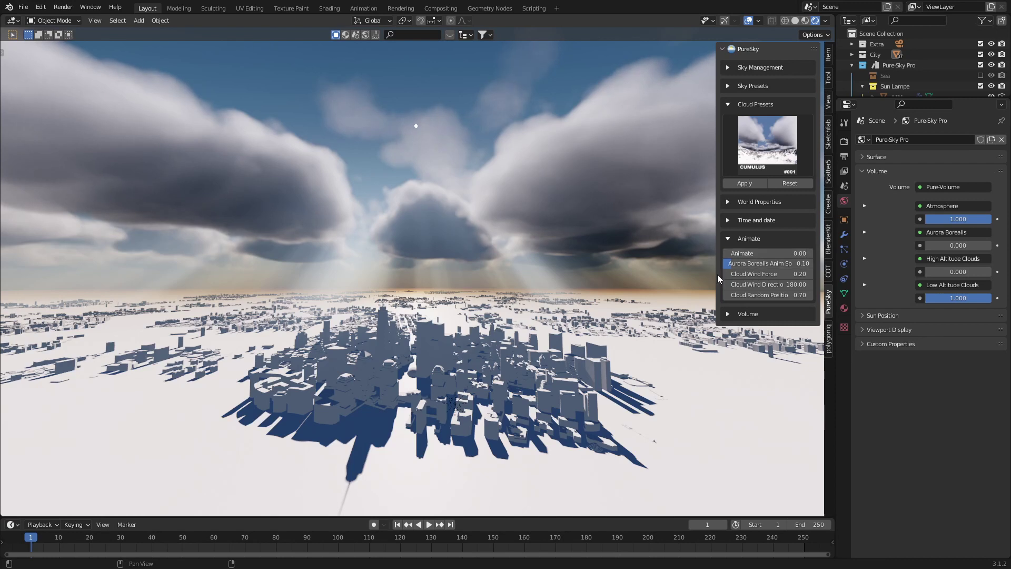
Enlarge the sidebar and the timeline, and scrub to frame 76 to preview the cloud movement
{"action": "left_click_drag", "start_coordinate": [716, 273], "coordinate": [703, 273]}
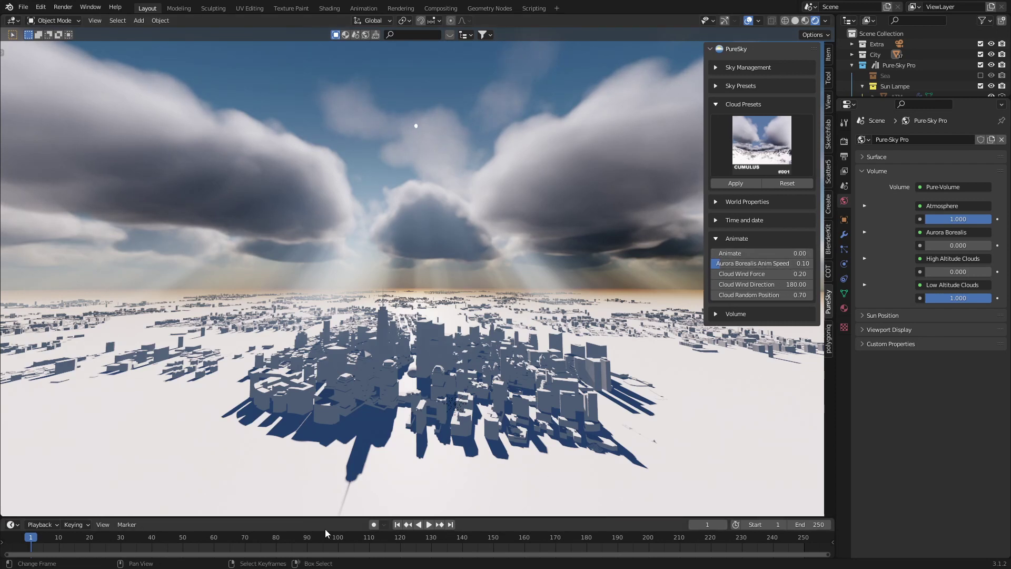
{"action": "left_click_drag", "start_coordinate": [331, 515], "coordinate": [332, 486]}
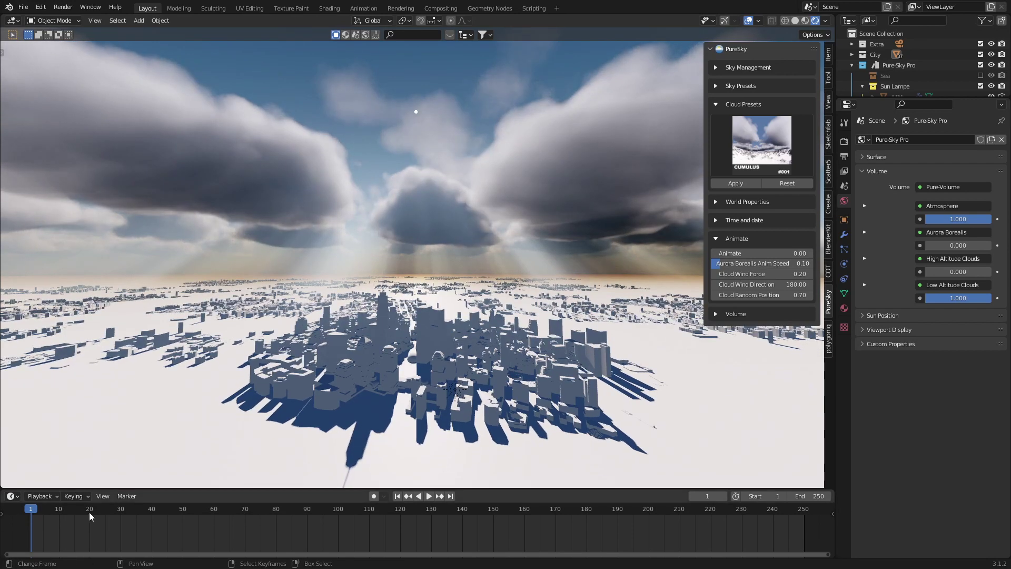
{"action": "left_click_drag", "start_coordinate": [47, 519], "coordinate": [263, 528]}
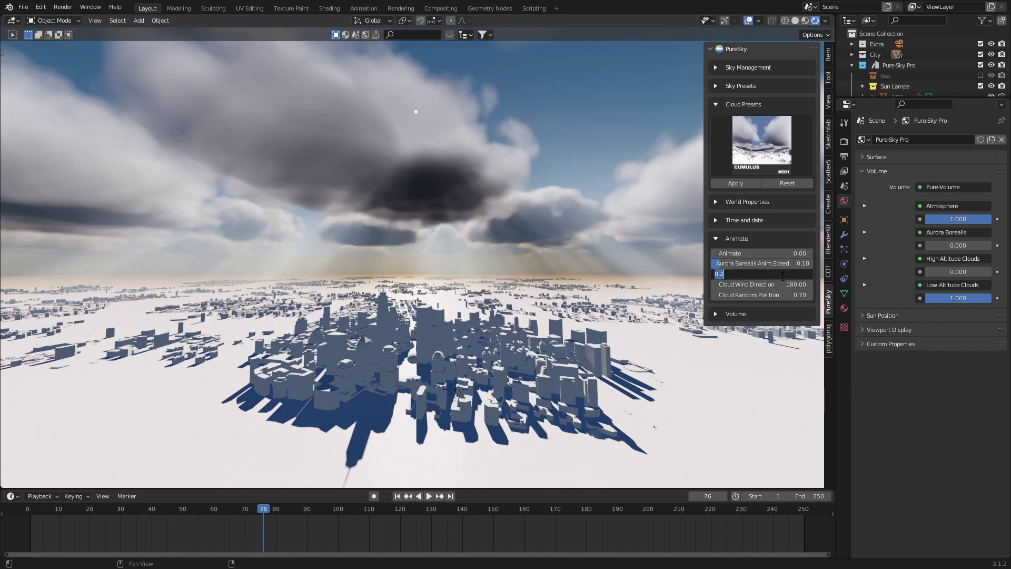
Try Cloud Wind Force values of 1.00 and 5.35 while scrubbing to frame 103, and reset the force to 0.2
{"action": "key", "text": "Return"}
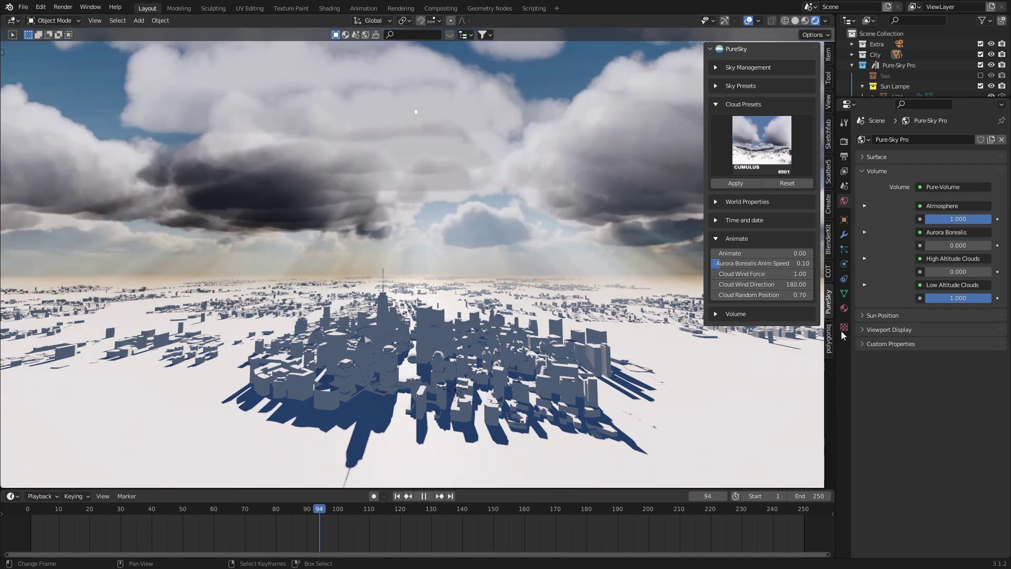
{"action": "left_click_drag", "start_coordinate": [797, 274], "coordinate": [848, 274]}
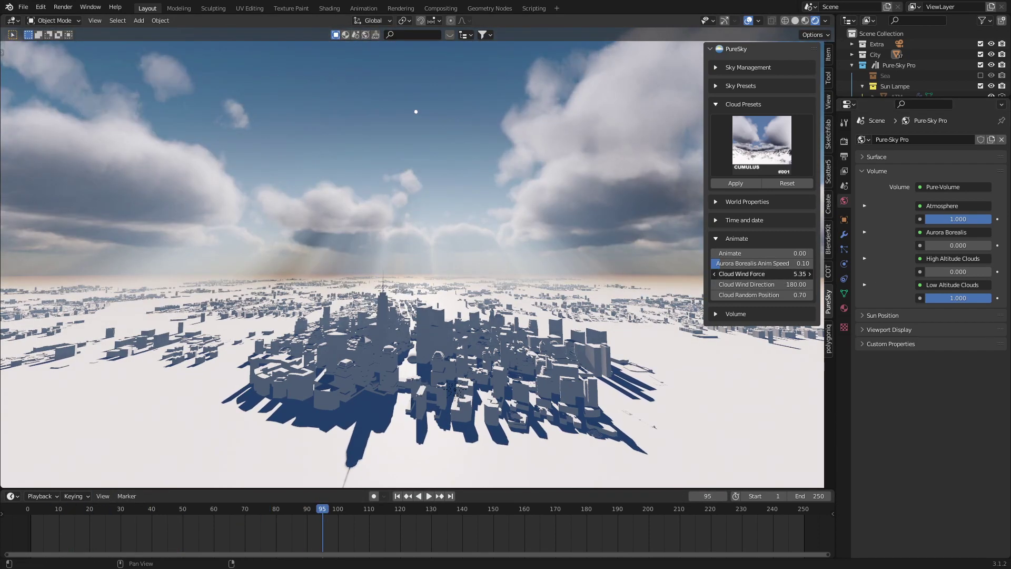
{"action": "left_click_drag", "start_coordinate": [74, 523], "coordinate": [347, 525]}
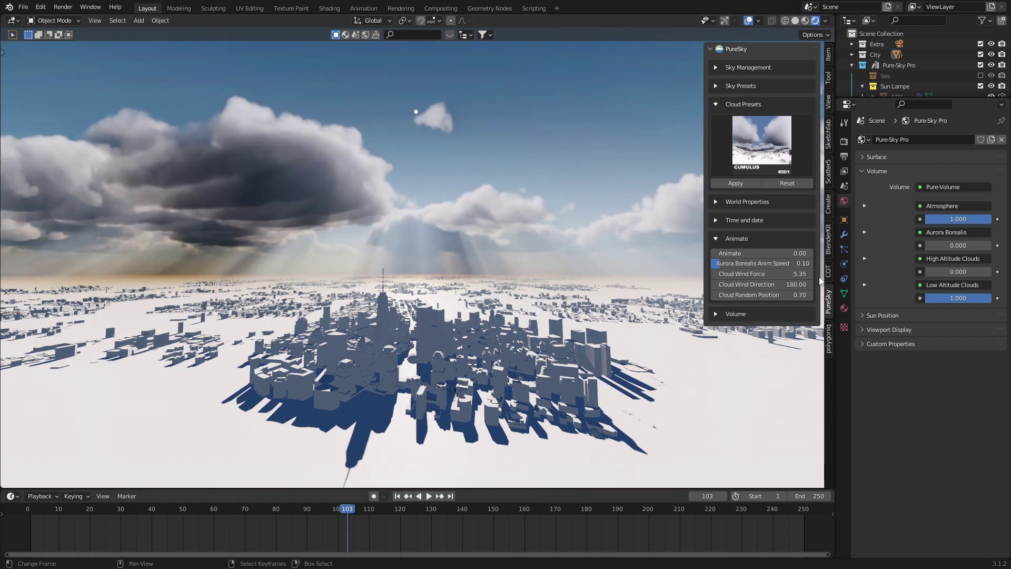
{"action": "type", "text": "0.2"}
{"action": "key", "text": "Return"}
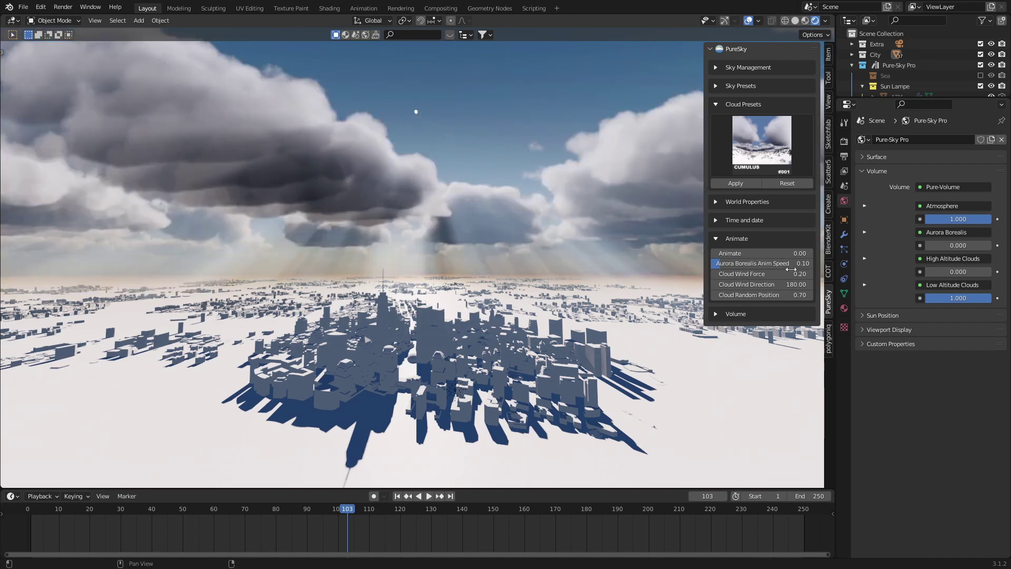
Try another Cloud Wind Direction, and play the cloud animation before scrubbing back to frame 142
{"action": "left_click_drag", "start_coordinate": [781, 285], "coordinate": [752, 285]}
{"action": "right_click", "coordinate": [769, 285]}
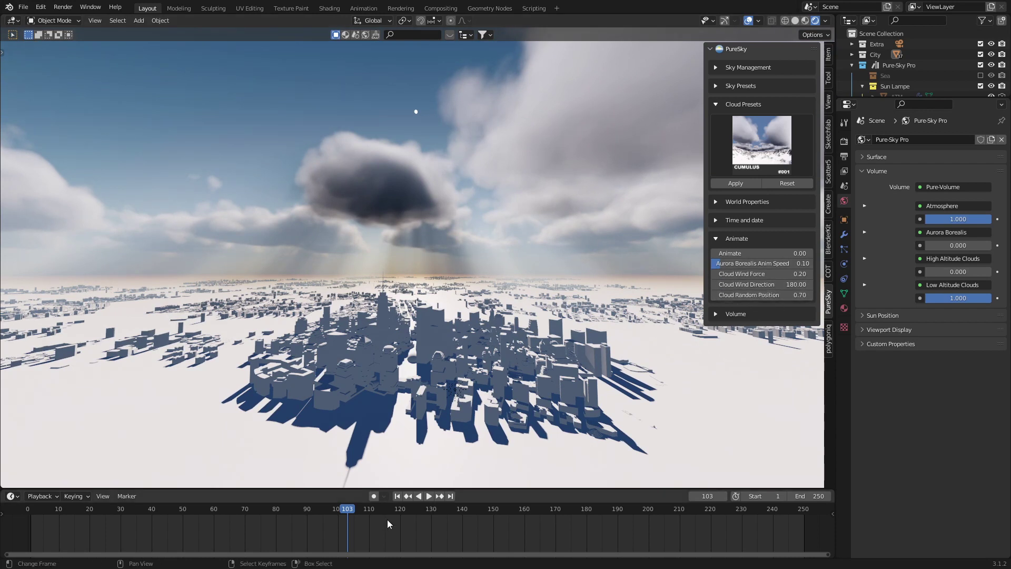
{"action": "key", "text": "space"}
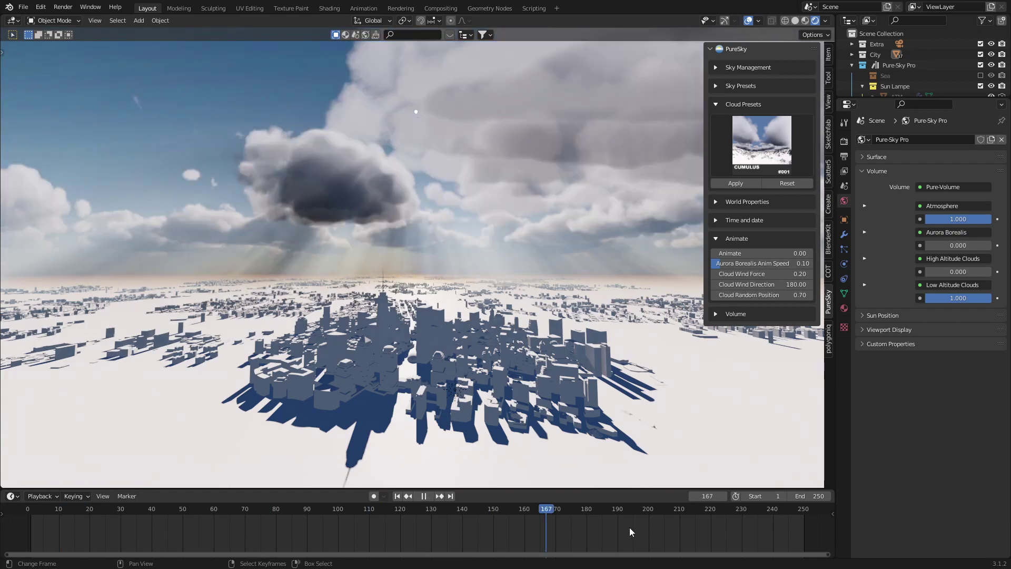
{"action": "key", "text": "space"}
{"action": "left_click_drag", "start_coordinate": [693, 519], "coordinate": [468, 520]}
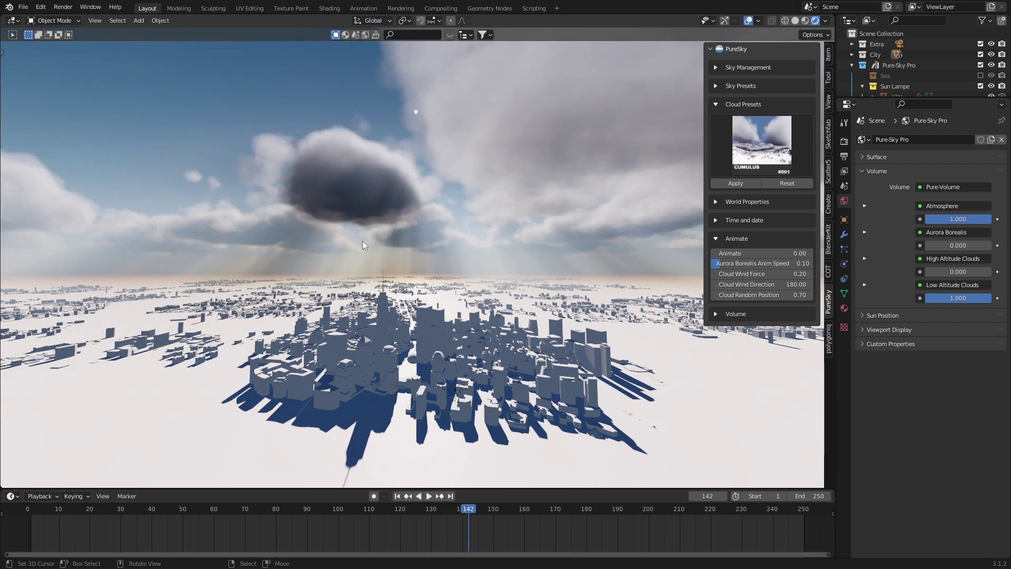
Set both the hue and the saturation of the low altitude clouds' Day colour to 0.6
{"action": "middle_click_drag", "start_coordinate": [313, 328], "coordinate": [374, 305]}
{"action": "left_click", "coordinate": [864, 285]}
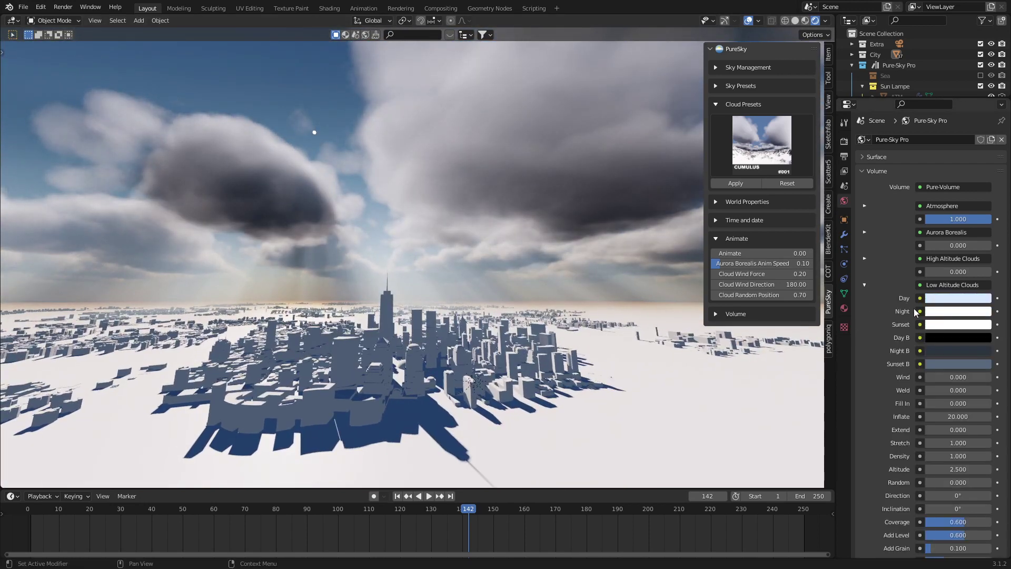
{"action": "scroll", "coordinate": [931, 319], "scroll_direction": "down", "scroll_amount": 2}
{"action": "left_click", "coordinate": [962, 260]}
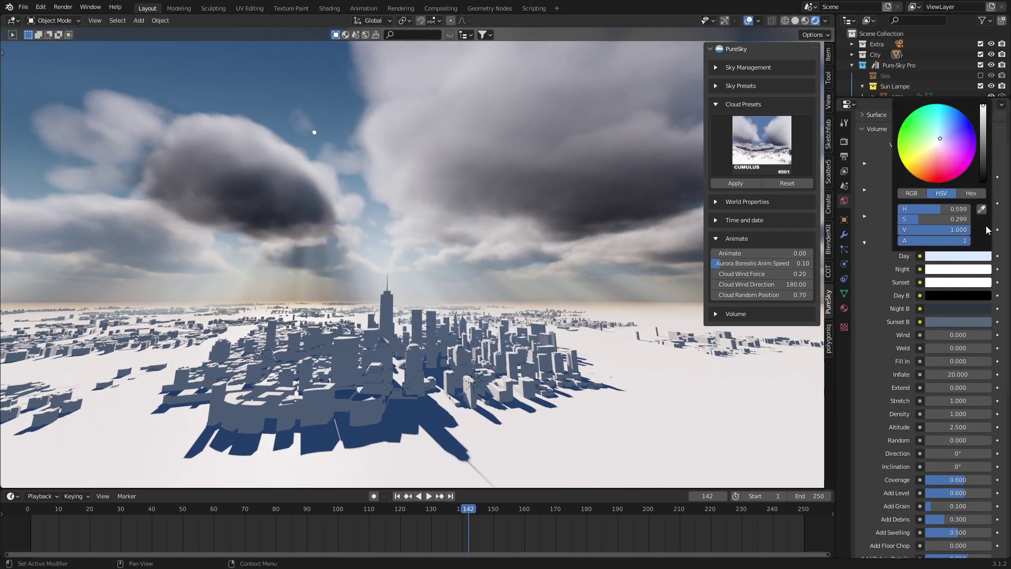
{"action": "left_click_drag", "start_coordinate": [954, 218], "coordinate": [953, 208]}
{"action": "type", "text": ".6"}
{"action": "key", "text": "Return"}
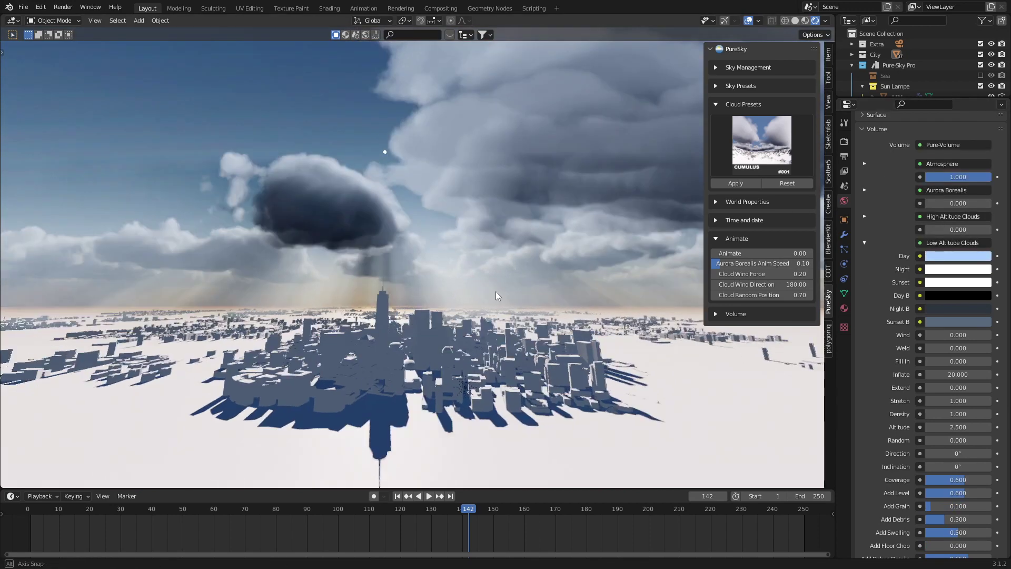
Try varying the Random value to see other formations of the blue-tinted low altitude clouds
{"action": "middle_click_drag", "start_coordinate": [495, 292], "coordinate": [474, 259]}
{"action": "scroll", "coordinate": [950, 348], "scroll_direction": "down", "scroll_amount": 4}
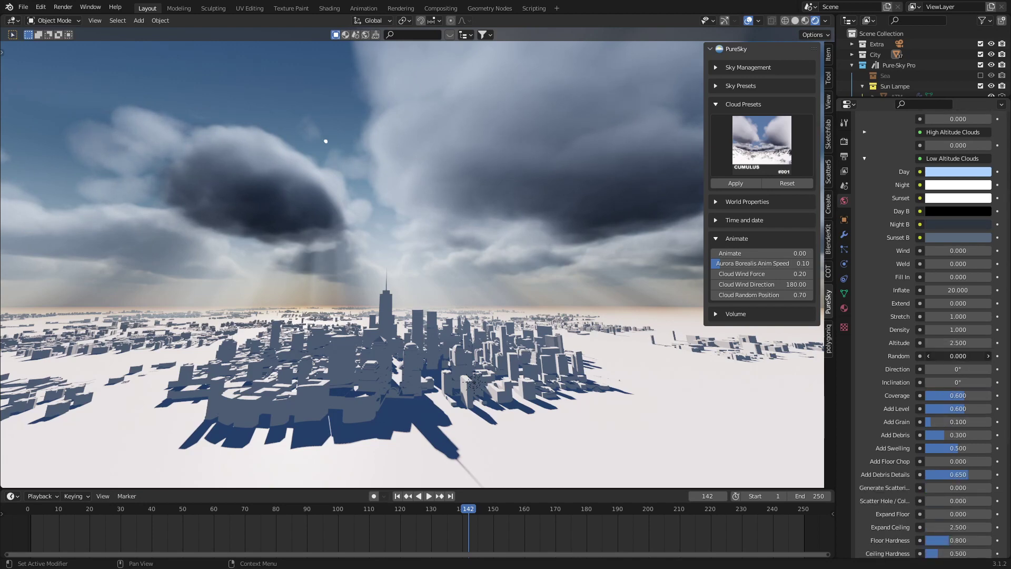
{"action": "left_click_drag", "start_coordinate": [957, 356], "coordinate": [1008, 356]}
{"action": "right_click", "coordinate": [957, 356]}
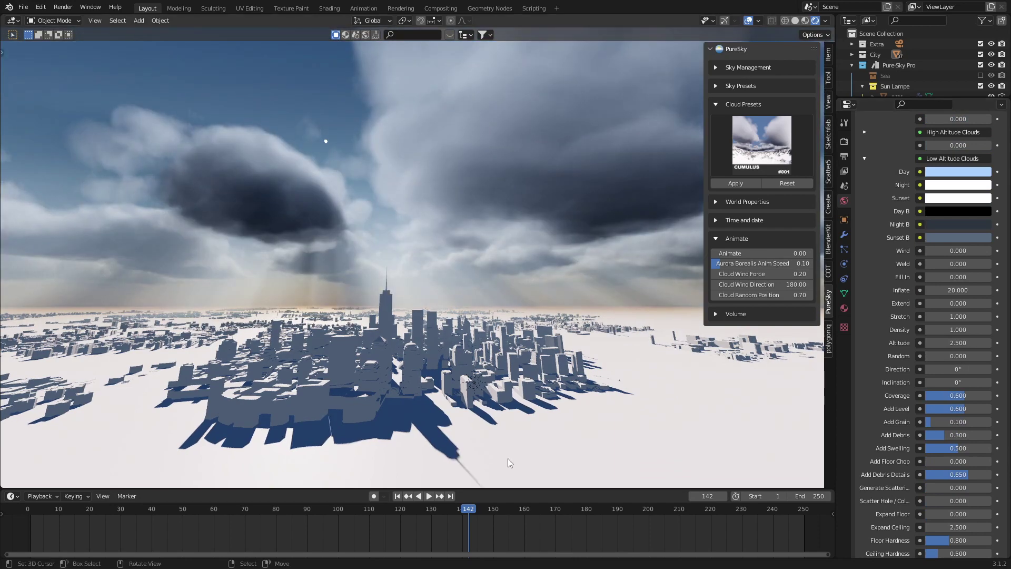
Collapse the Low Altitude Clouds, world Volume and Animate settings, and shrink the timeline to enlarge the view of the city
{"action": "left_click", "coordinate": [864, 158]}
{"action": "left_click", "coordinate": [864, 171]}
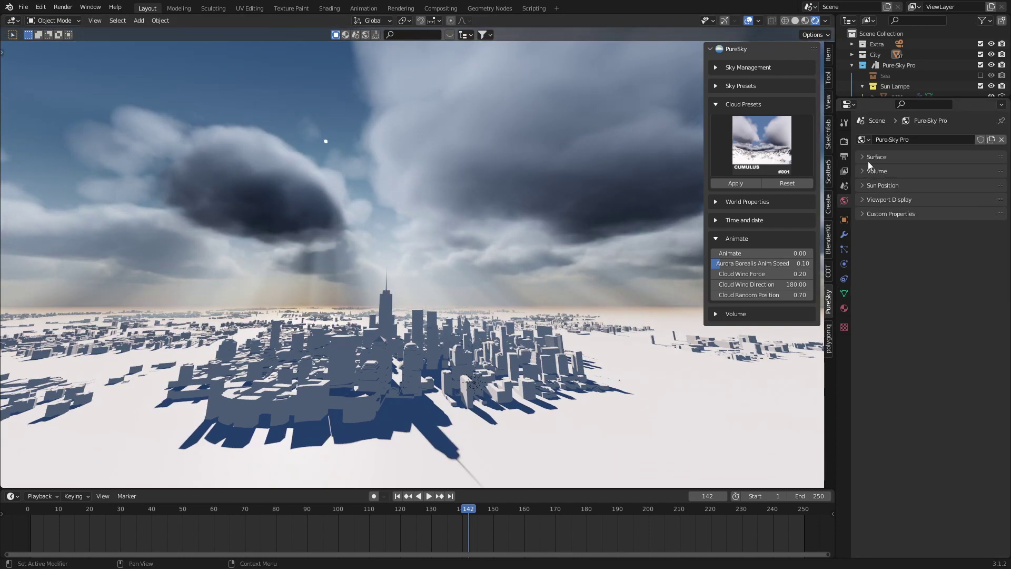
{"action": "left_click", "coordinate": [716, 239]}
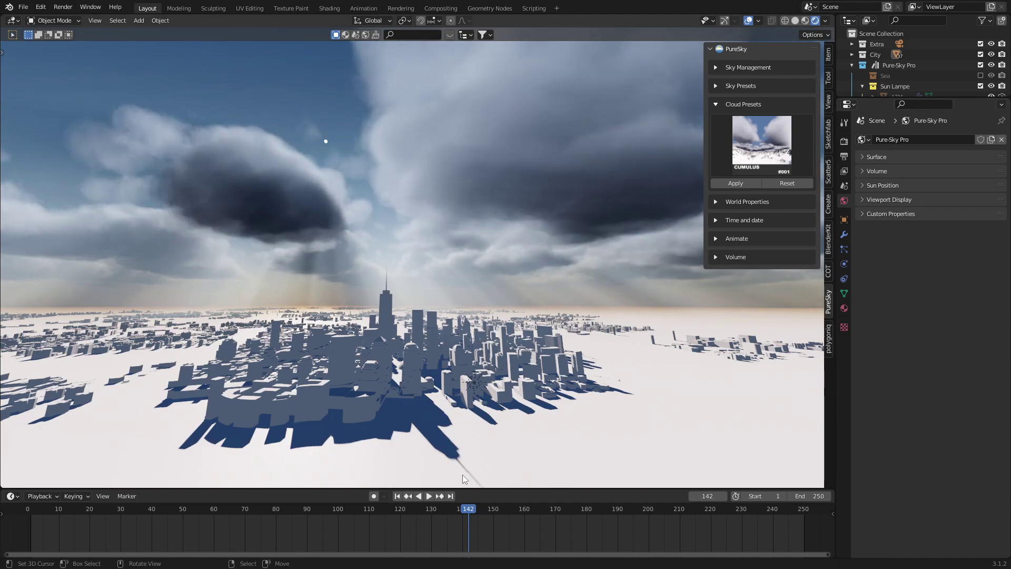
{"action": "left_click_drag", "start_coordinate": [477, 517], "coordinate": [477, 545]}
{"action": "scroll", "coordinate": [469, 310], "scroll_direction": "down", "scroll_amount": 2}
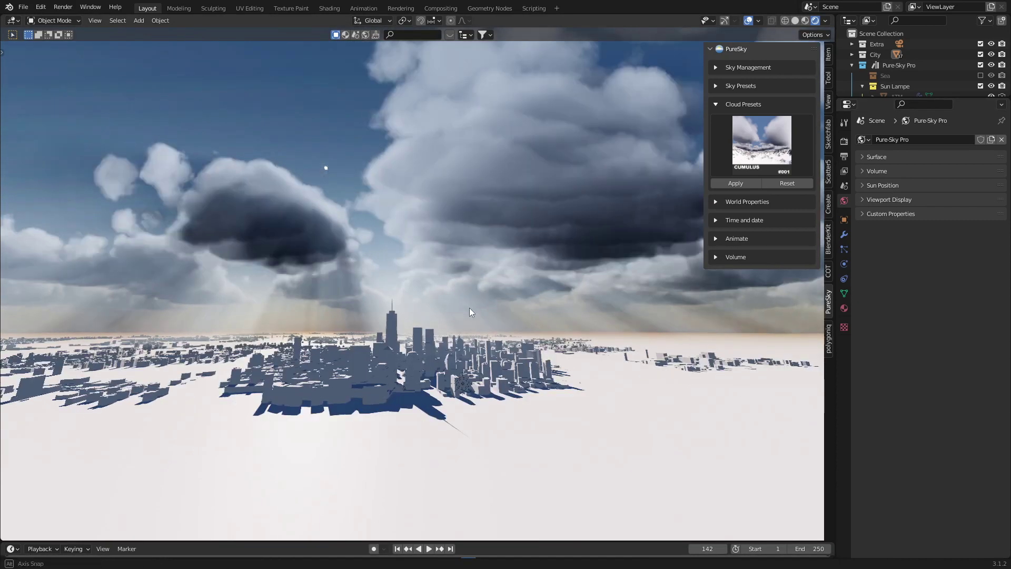
{"action": "middle_click_drag", "start_coordinate": [469, 309], "coordinate": [426, 307]}
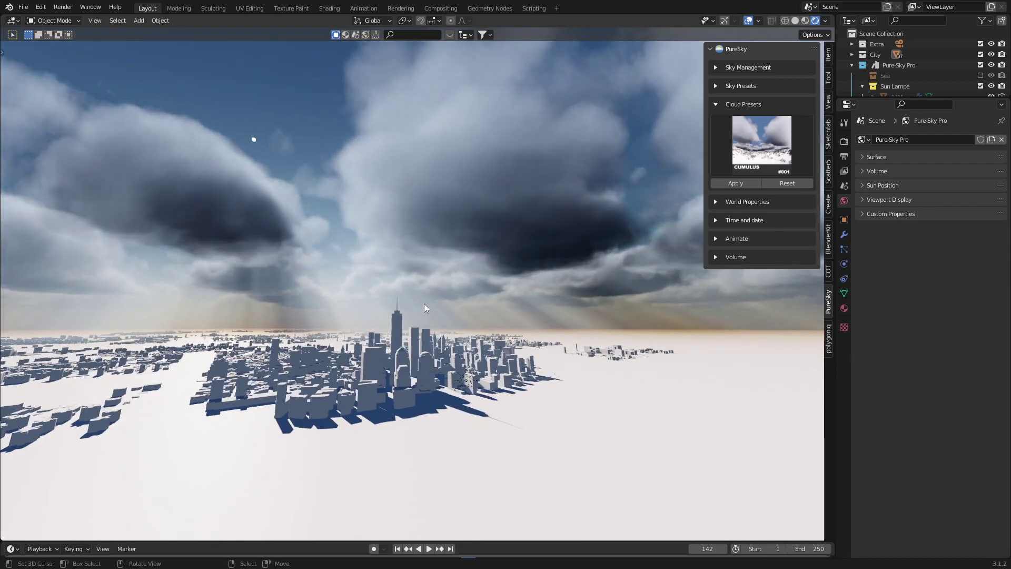